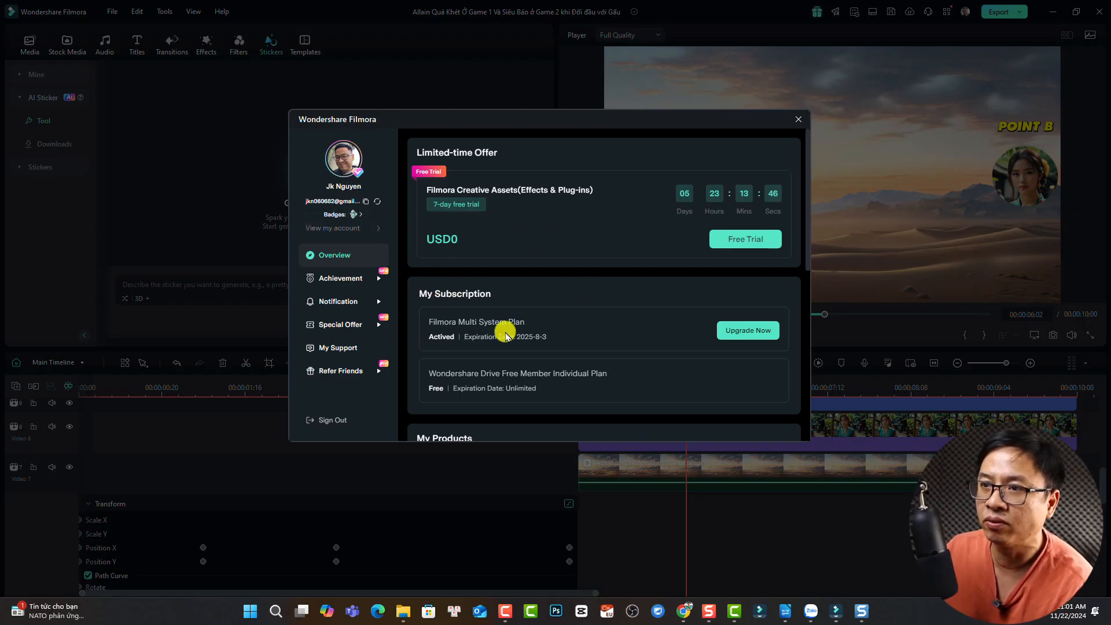
Review the Filmora AI Credits under My Products in the account overview, and close the account window.
{"action": "scroll", "coordinate": [585, 335], "scroll_direction": "down", "scroll_amount": 4}
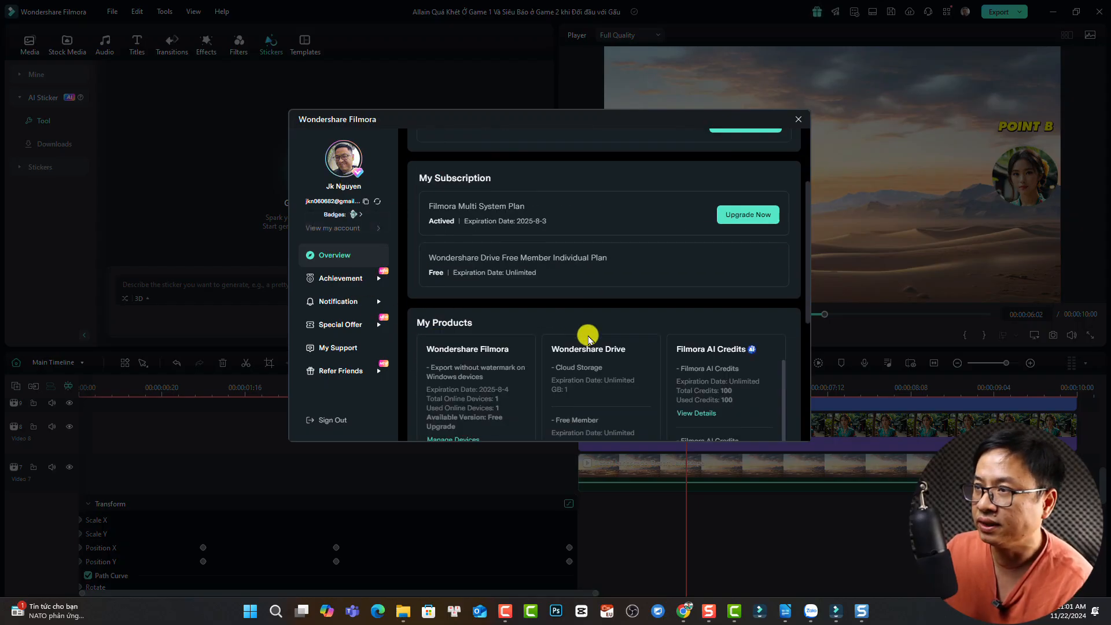
{"action": "scroll", "coordinate": [733, 310], "scroll_direction": "down", "scroll_amount": 1}
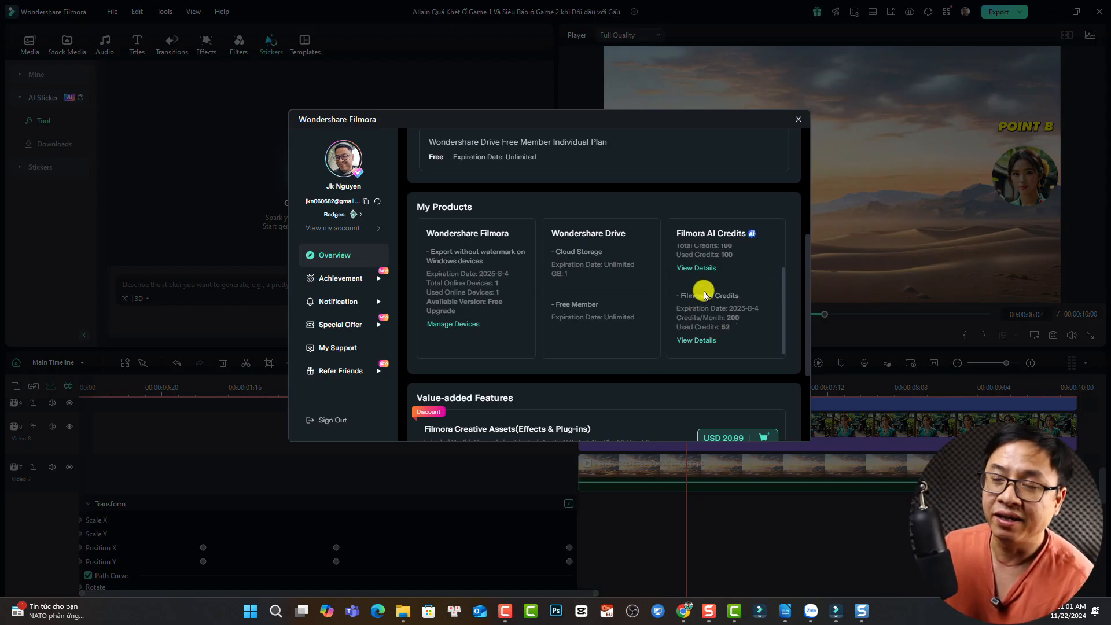
{"action": "left_click", "coordinate": [799, 121]}
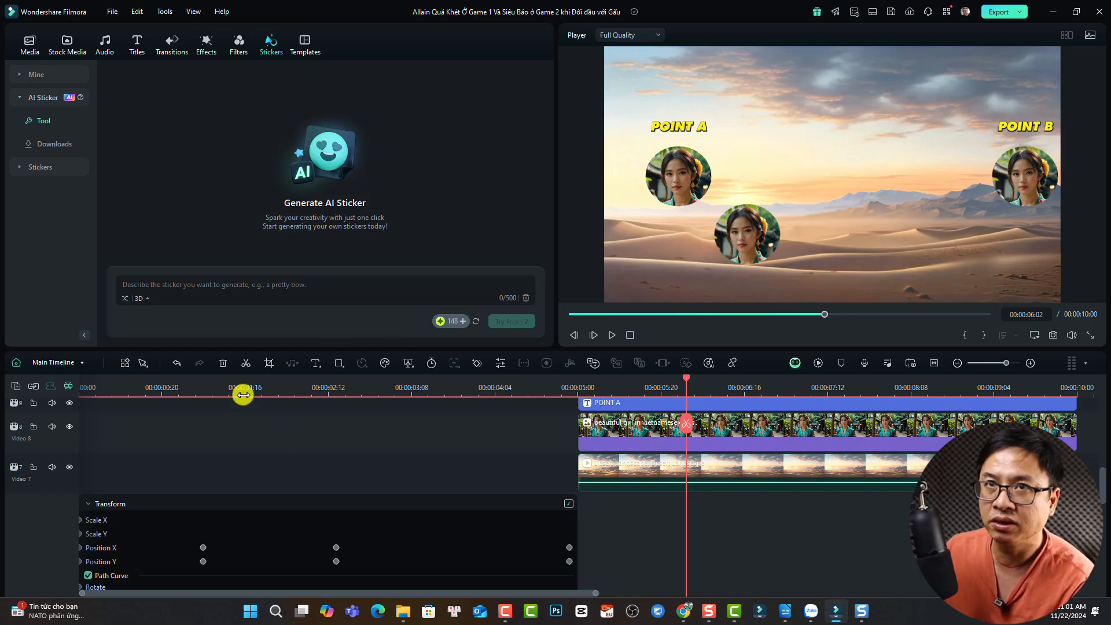
Return to the startup window, saving the changes to the current project.
{"action": "left_click", "coordinate": [111, 17]}
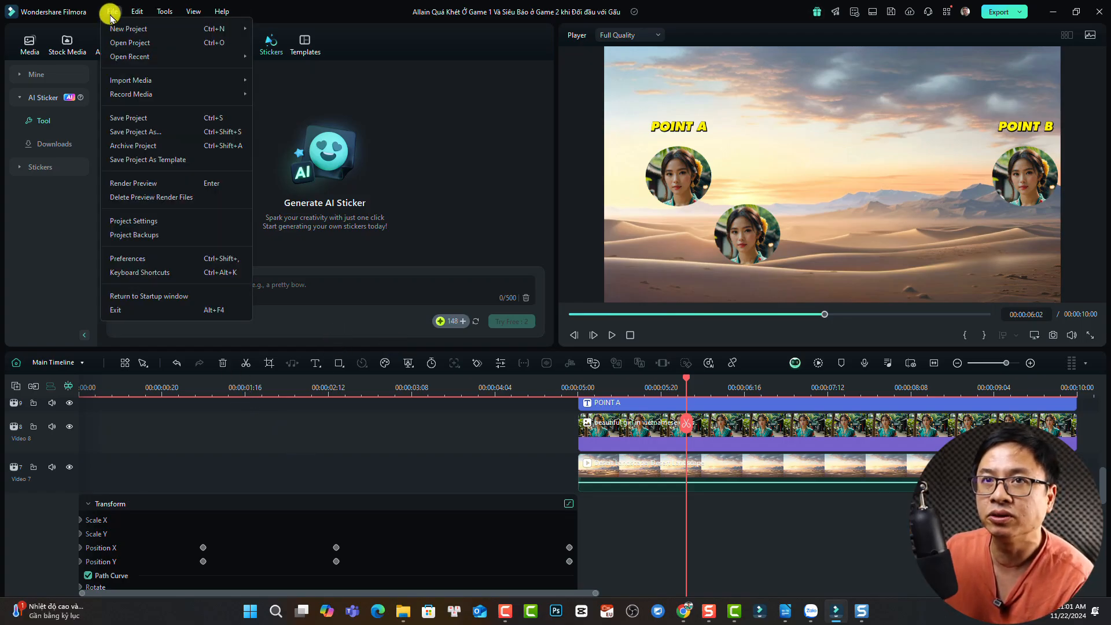
{"action": "left_click", "coordinate": [129, 294]}
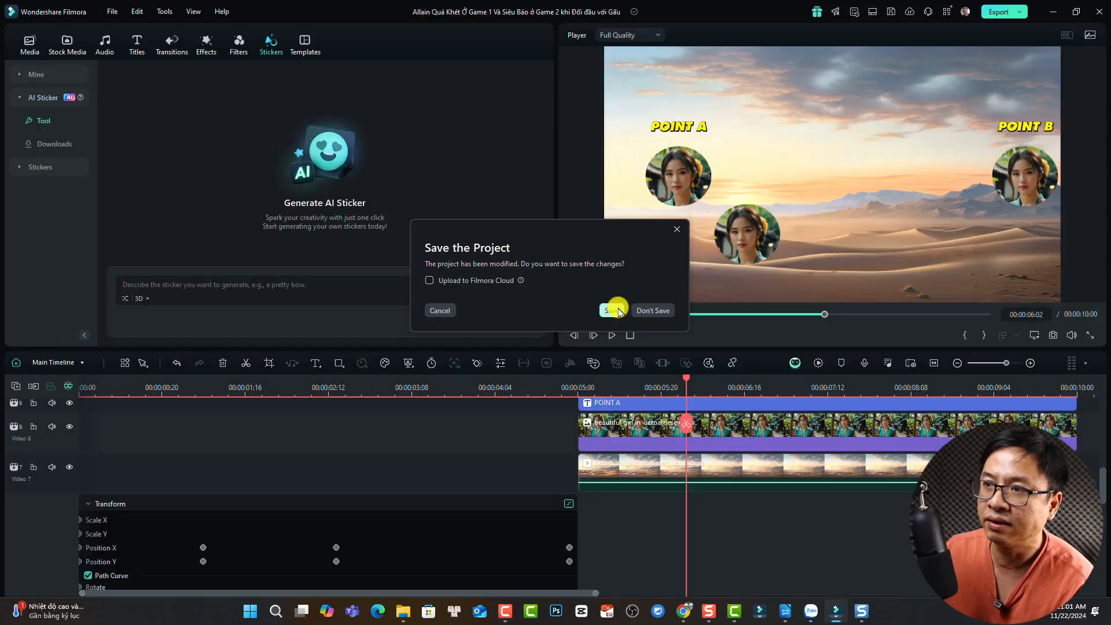
{"action": "left_click", "coordinate": [611, 311]}
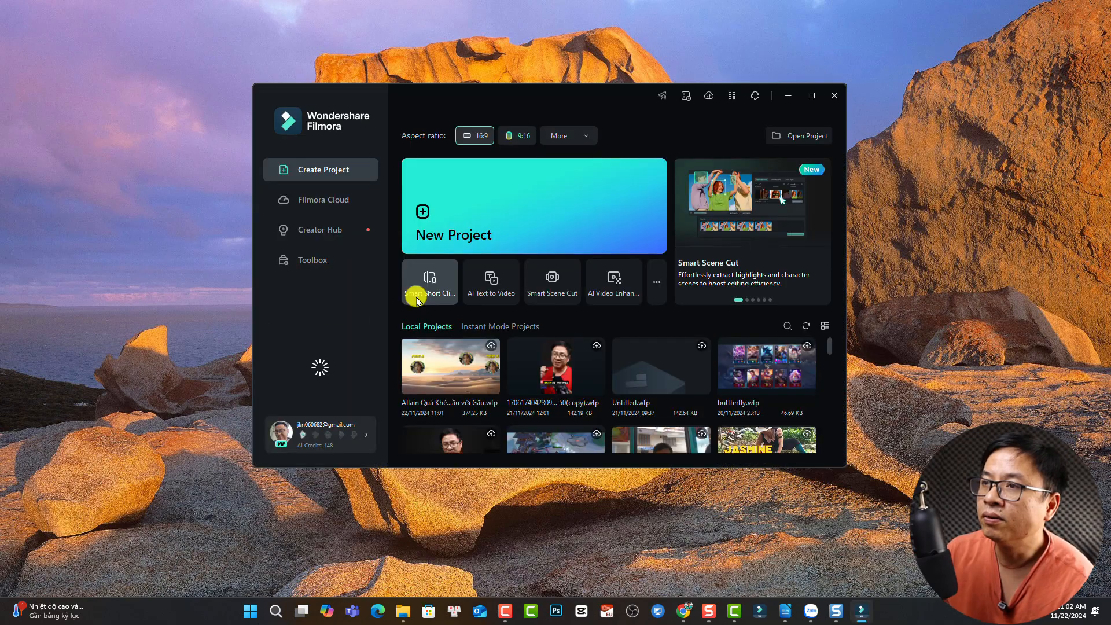
Open the Smart Short Clips tool and look over its YouTube URL and file upload options.
{"action": "mouse_move", "coordinate": [421, 289]}
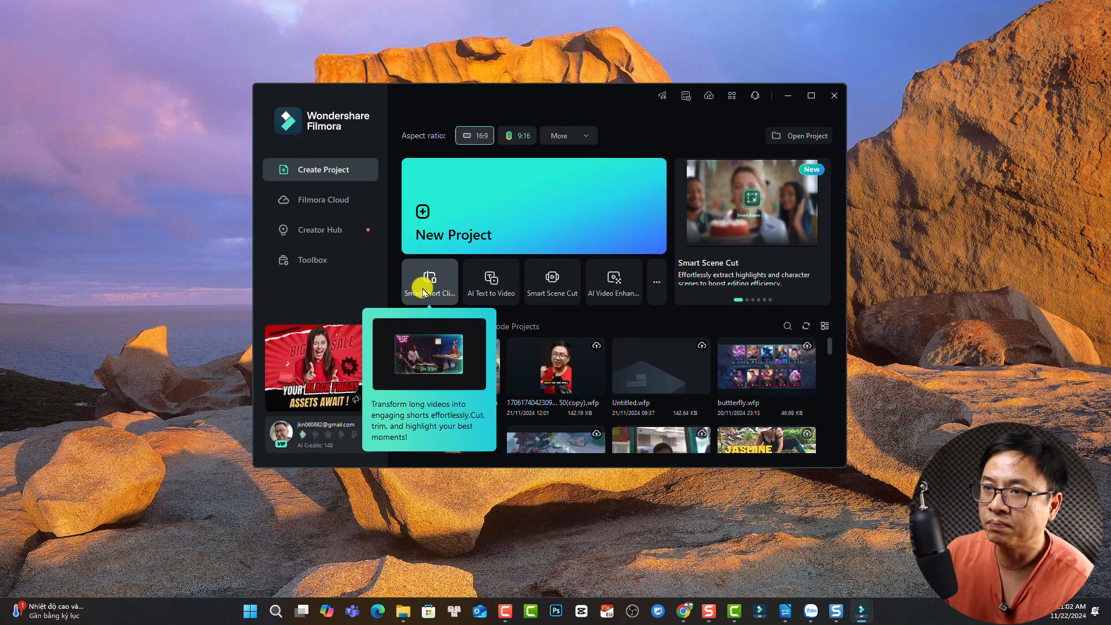
{"action": "left_click", "coordinate": [424, 286]}
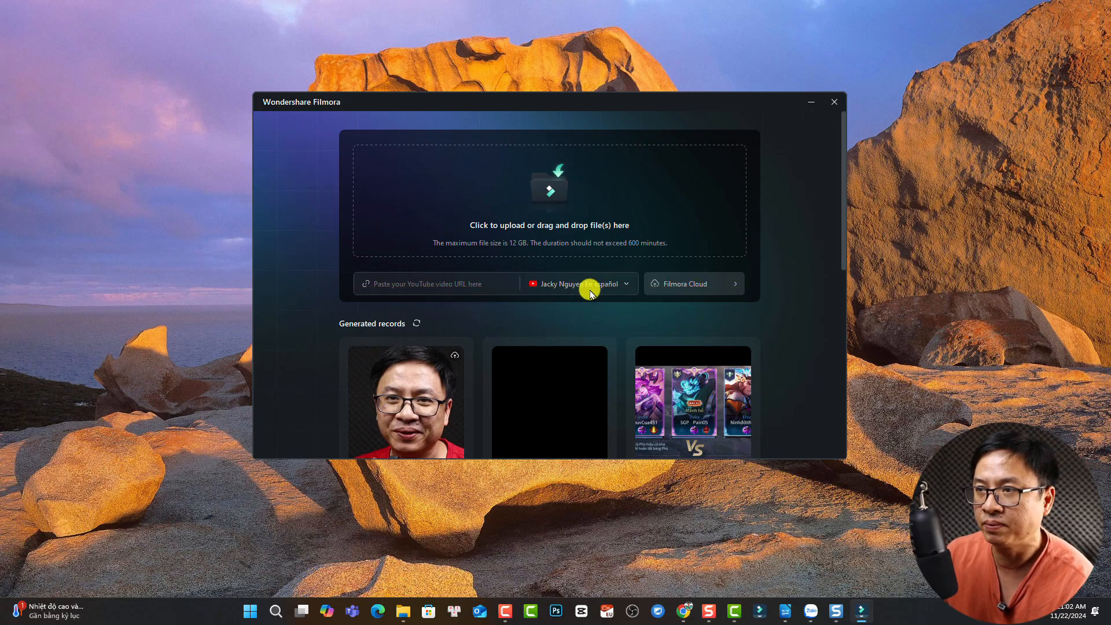
{"action": "left_click", "coordinate": [379, 284]}
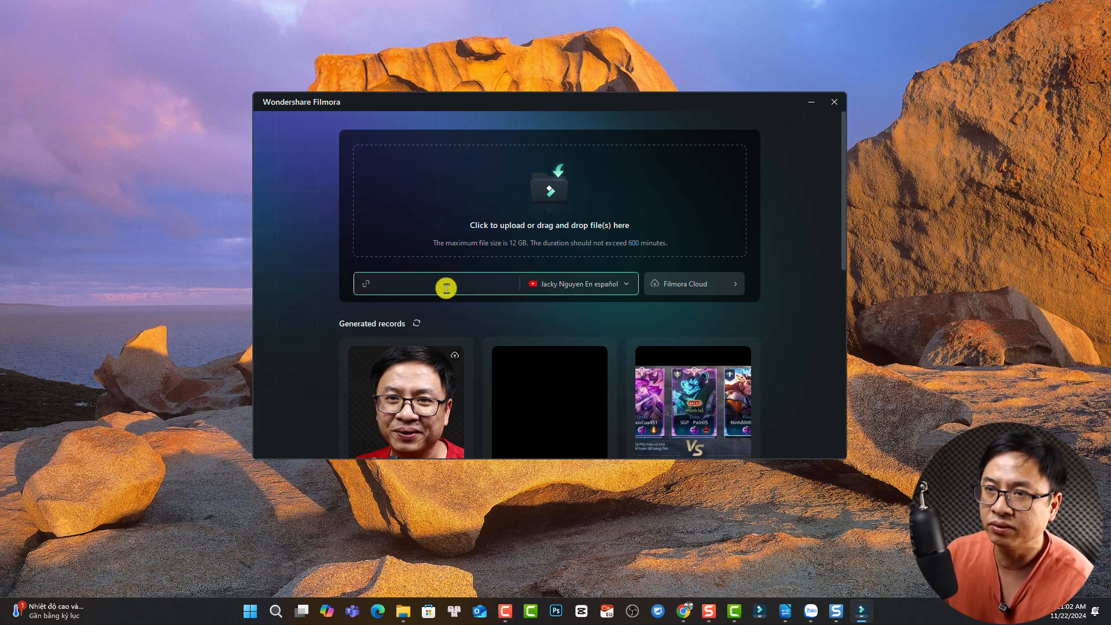
{"action": "scroll", "coordinate": [447, 288], "scroll_direction": "down", "scroll_amount": 1}
{"action": "scroll", "coordinate": [454, 275], "scroll_direction": "up", "scroll_amount": 1}
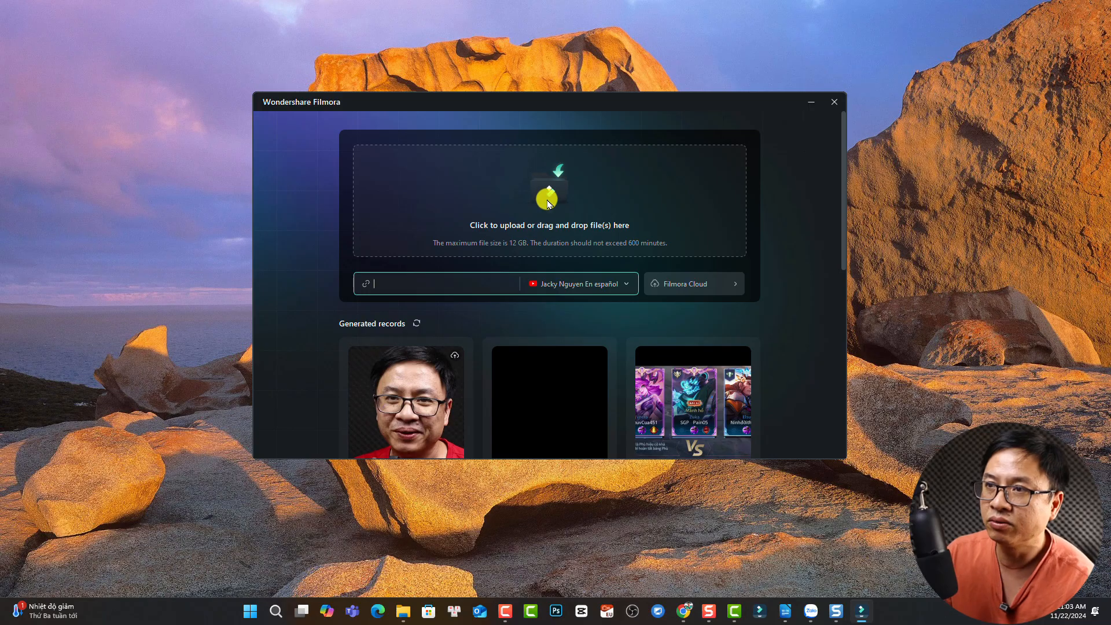
Upload the video MVI_9813 from the Canon 800D folder 2024_11_20 as the source for the short clips.
{"action": "left_click", "coordinate": [545, 199]}
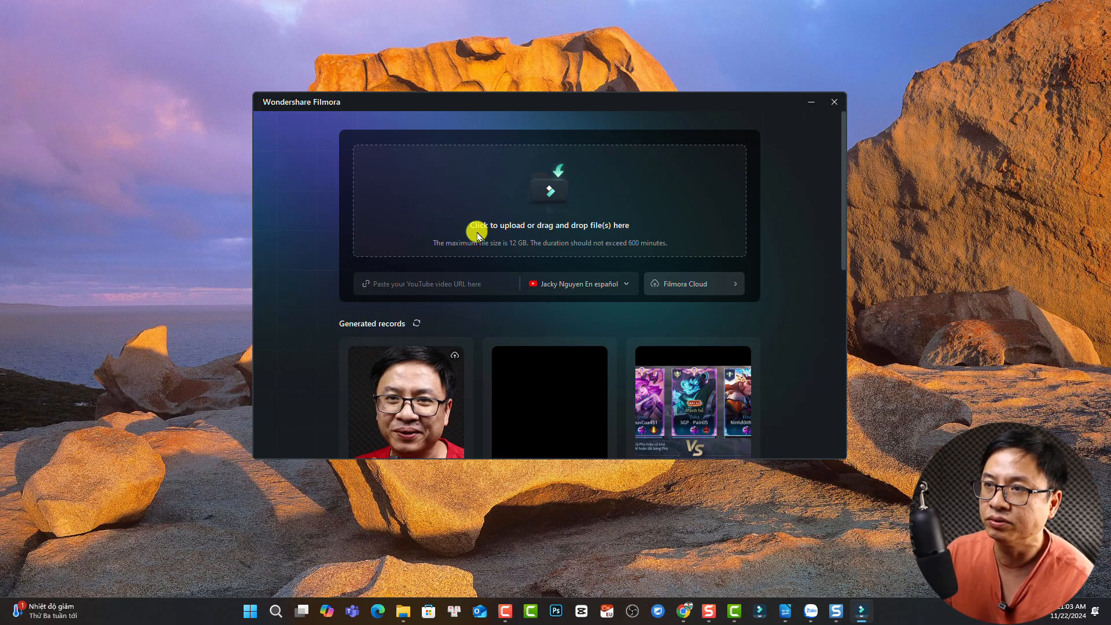
{"action": "scroll", "coordinate": [318, 261], "scroll_direction": "up", "scroll_amount": 6}
{"action": "scroll", "coordinate": [316, 260], "scroll_direction": "down", "scroll_amount": 5}
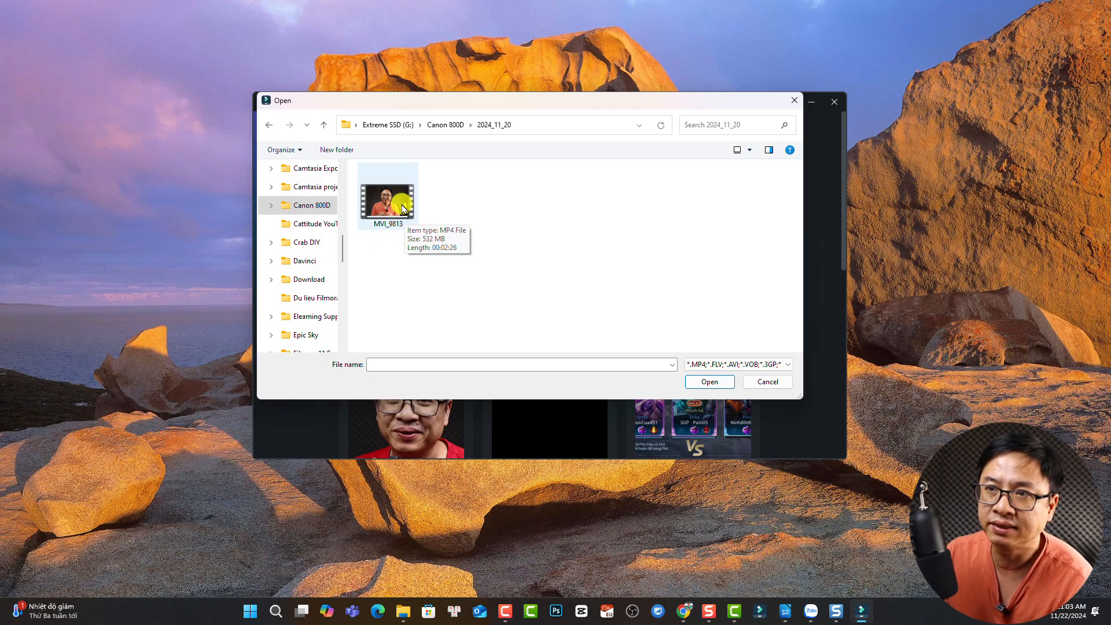
{"action": "left_click", "coordinate": [404, 209]}
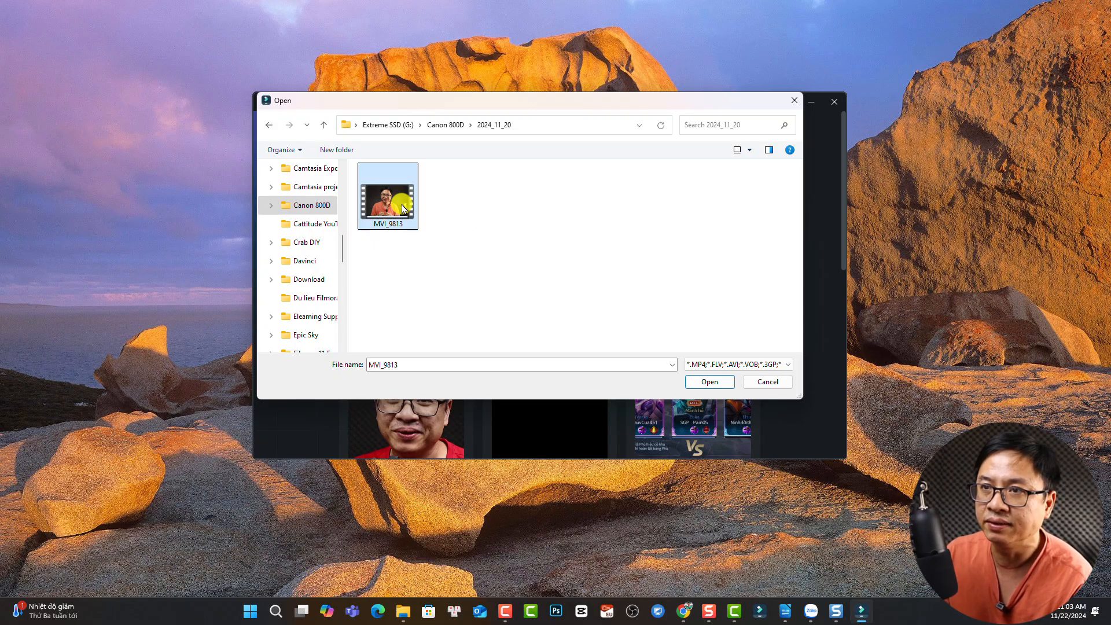
{"action": "left_click", "coordinate": [708, 382]}
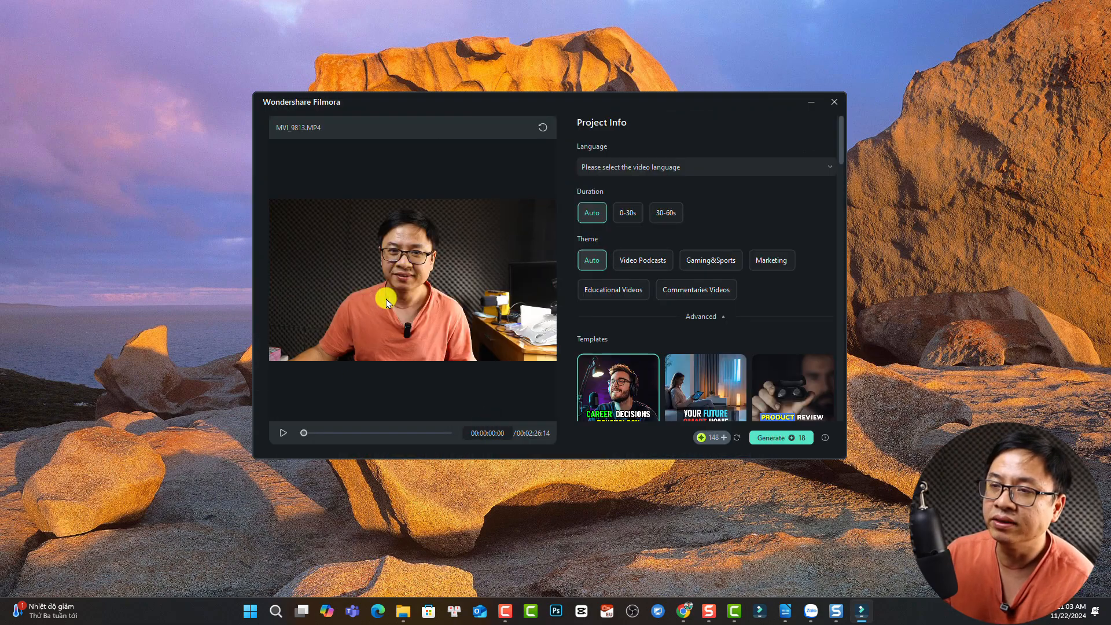
Preview the beginning of the uploaded video and set the video language to English (US).
{"action": "left_click", "coordinate": [282, 436]}
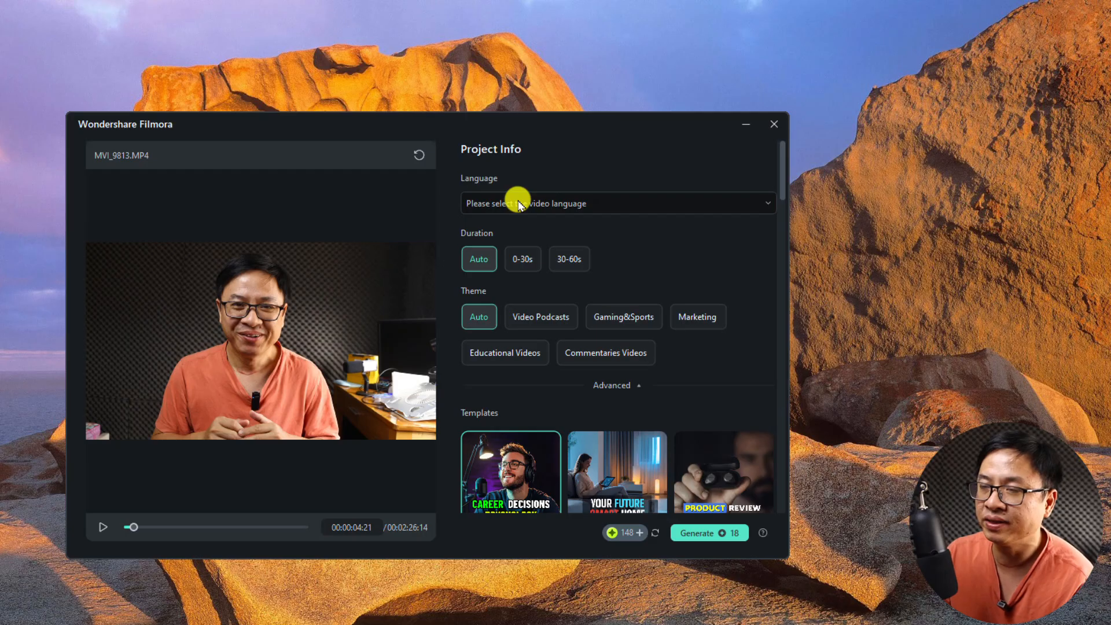
{"action": "left_click", "coordinate": [506, 202]}
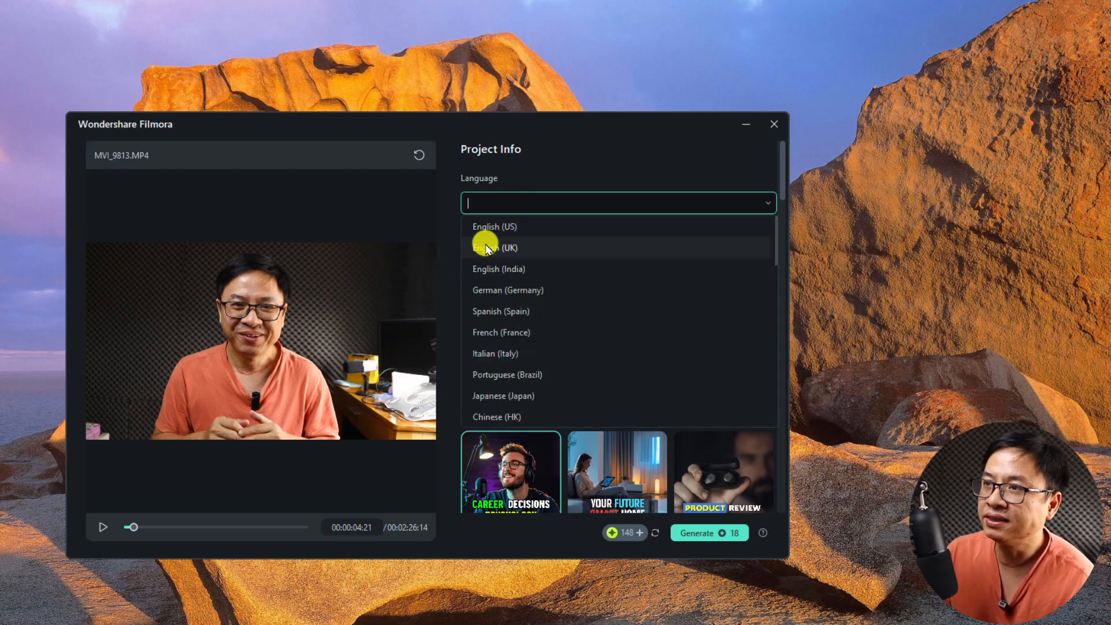
{"action": "scroll", "coordinate": [503, 324], "scroll_direction": "down", "scroll_amount": 6}
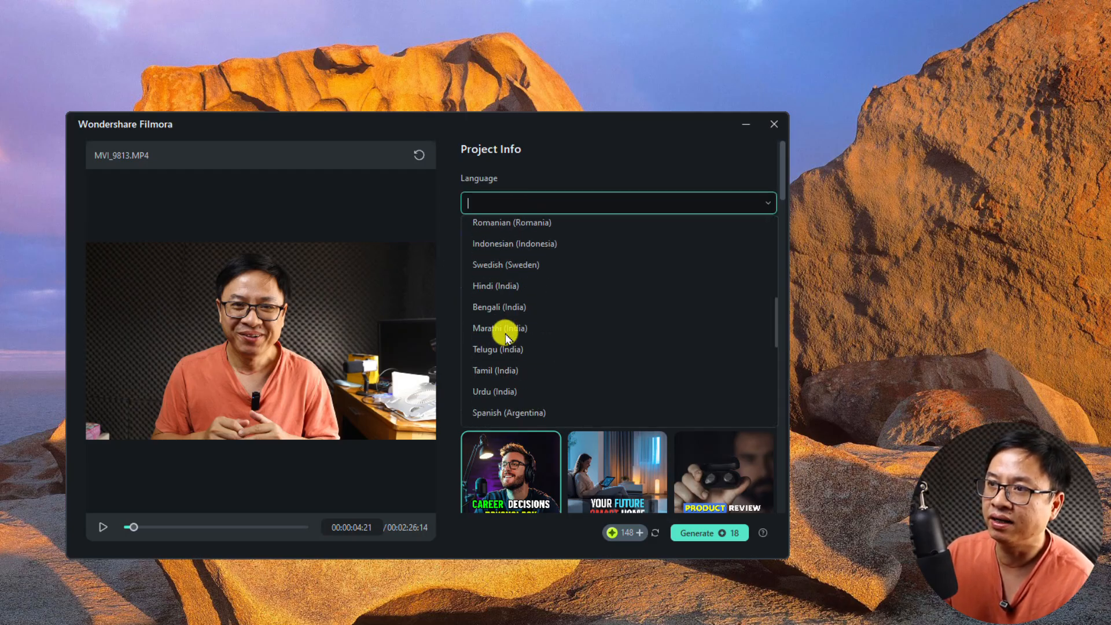
{"action": "scroll", "coordinate": [507, 338], "scroll_direction": "up", "scroll_amount": 3}
{"action": "scroll", "coordinate": [515, 322], "scroll_direction": "up", "scroll_amount": 2}
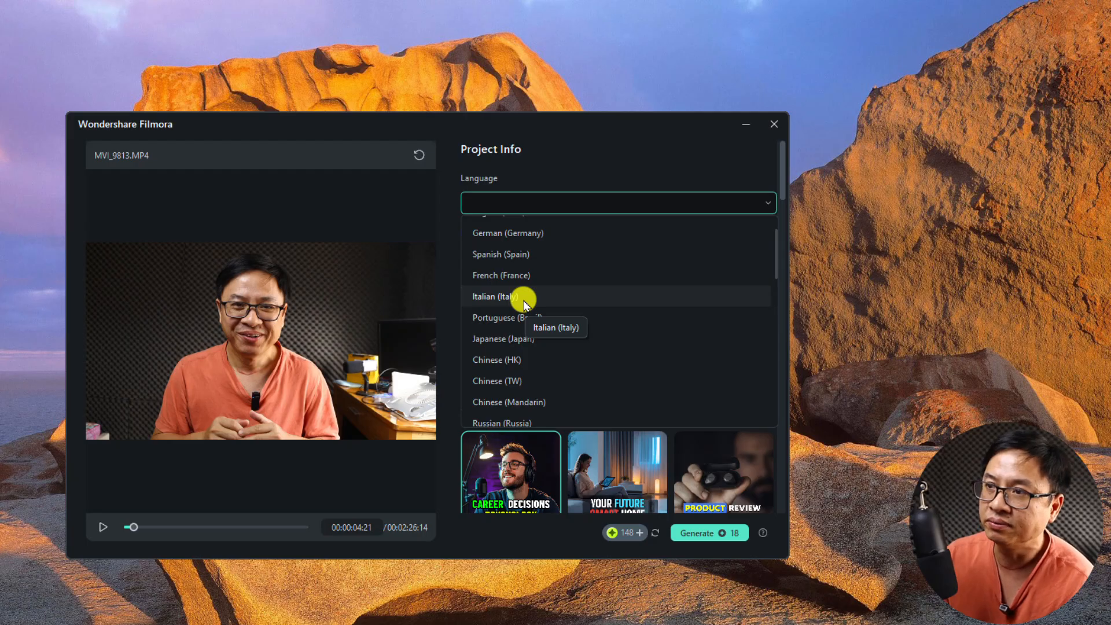
{"action": "scroll", "coordinate": [526, 303], "scroll_direction": "up", "scroll_amount": 2}
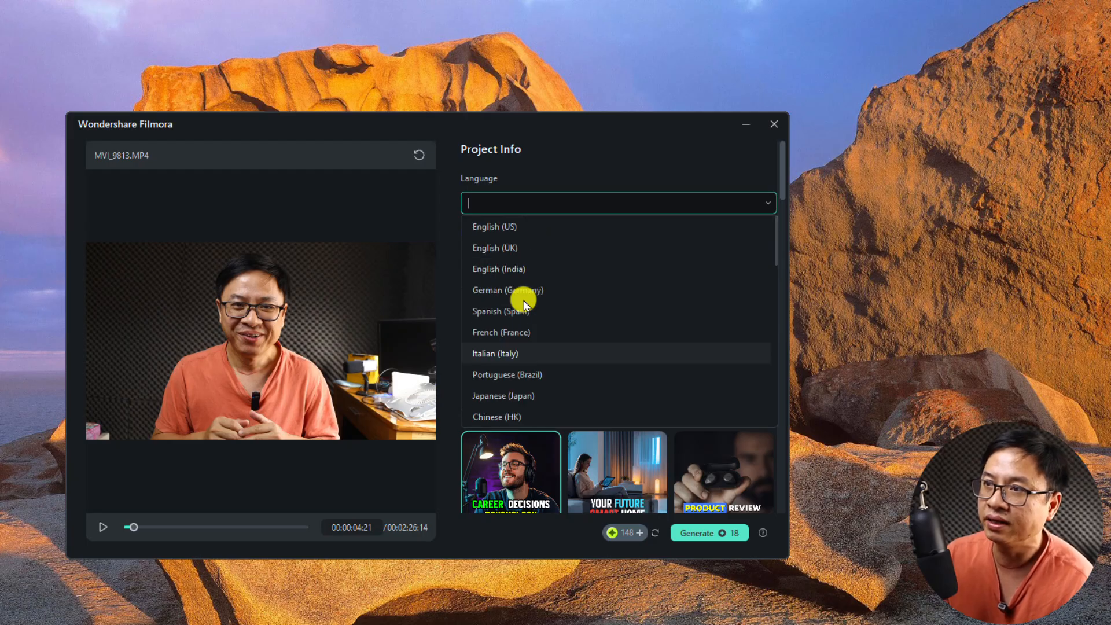
{"action": "left_click", "coordinate": [495, 232]}
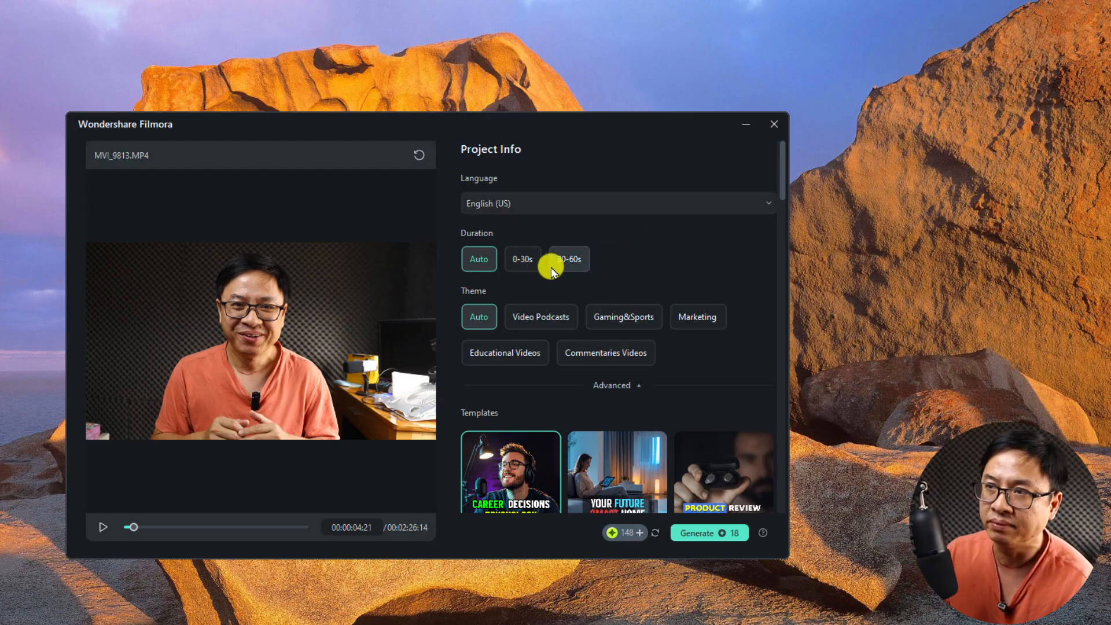
Set the clip duration to 0-30s and the theme to Educational Videos.
{"action": "left_click", "coordinate": [524, 268]}
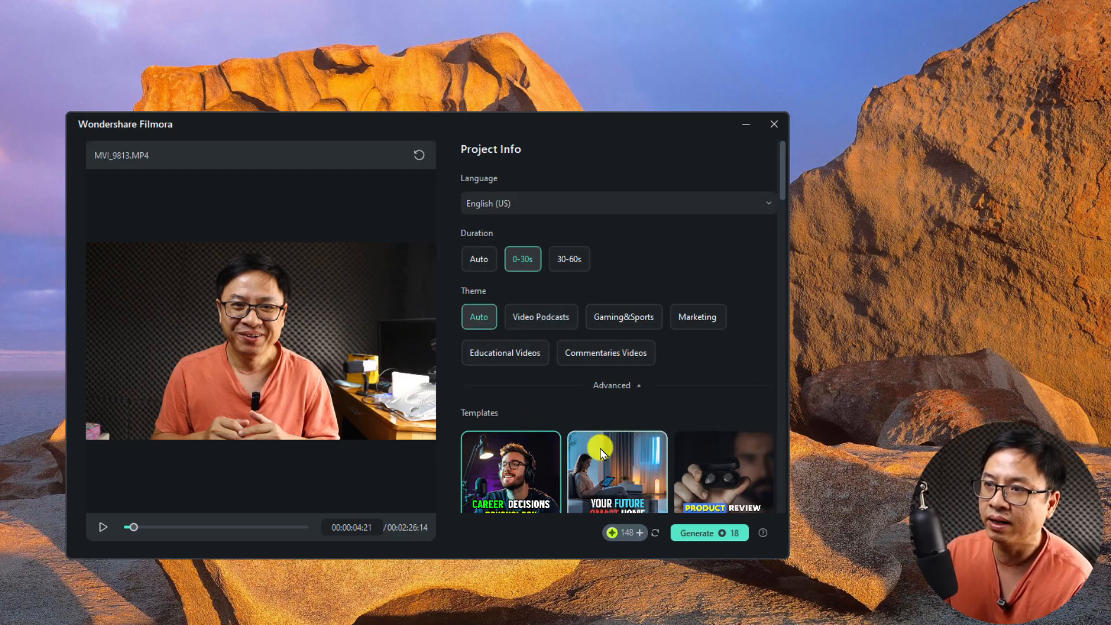
{"action": "mouse_move", "coordinate": [602, 452]}
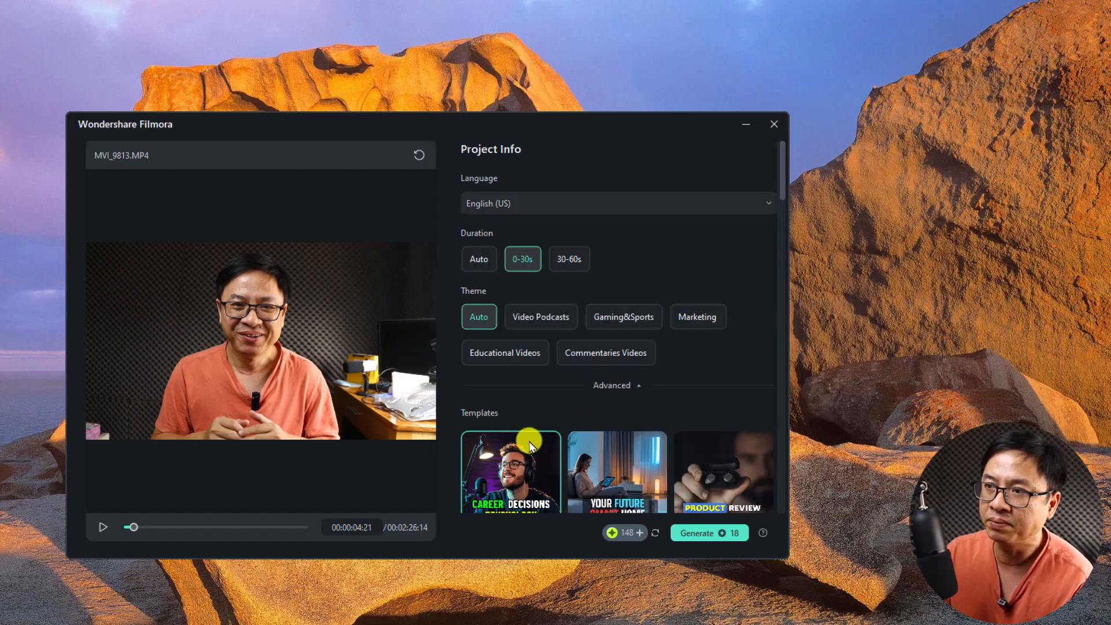
{"action": "left_click", "coordinate": [490, 356]}
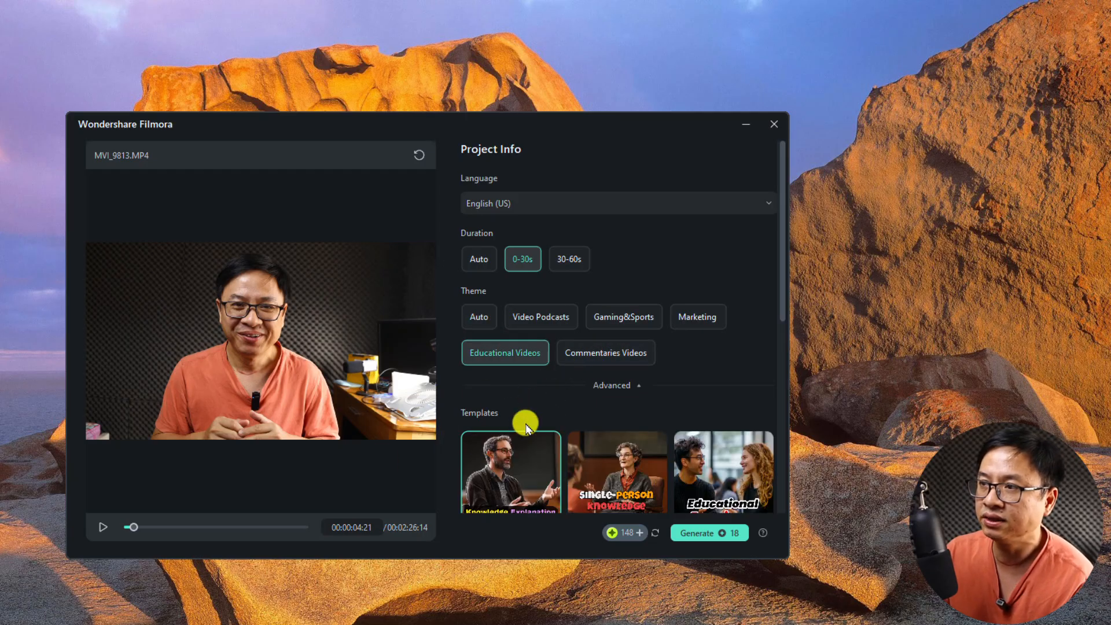
Choose the Exploration Of Personalized Education template and generate the short clips.
{"action": "scroll", "coordinate": [527, 427], "scroll_direction": "down", "scroll_amount": 3}
{"action": "scroll", "coordinate": [515, 393], "scroll_direction": "down", "scroll_amount": 3}
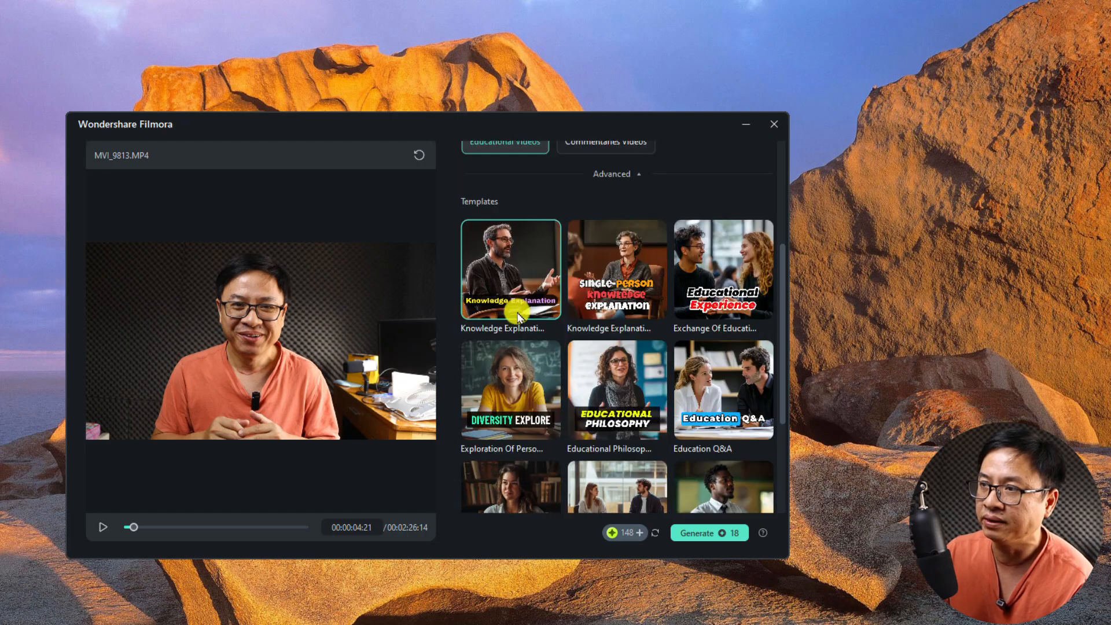
{"action": "scroll", "coordinate": [558, 426], "scroll_direction": "down", "scroll_amount": 3}
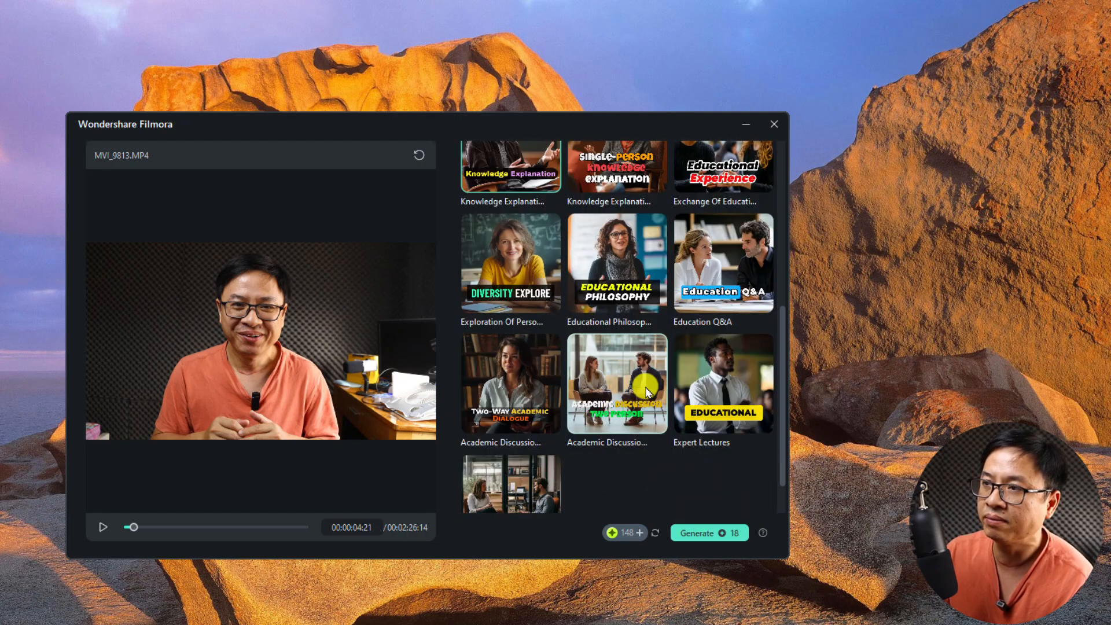
{"action": "scroll", "coordinate": [647, 392], "scroll_direction": "up", "scroll_amount": 3}
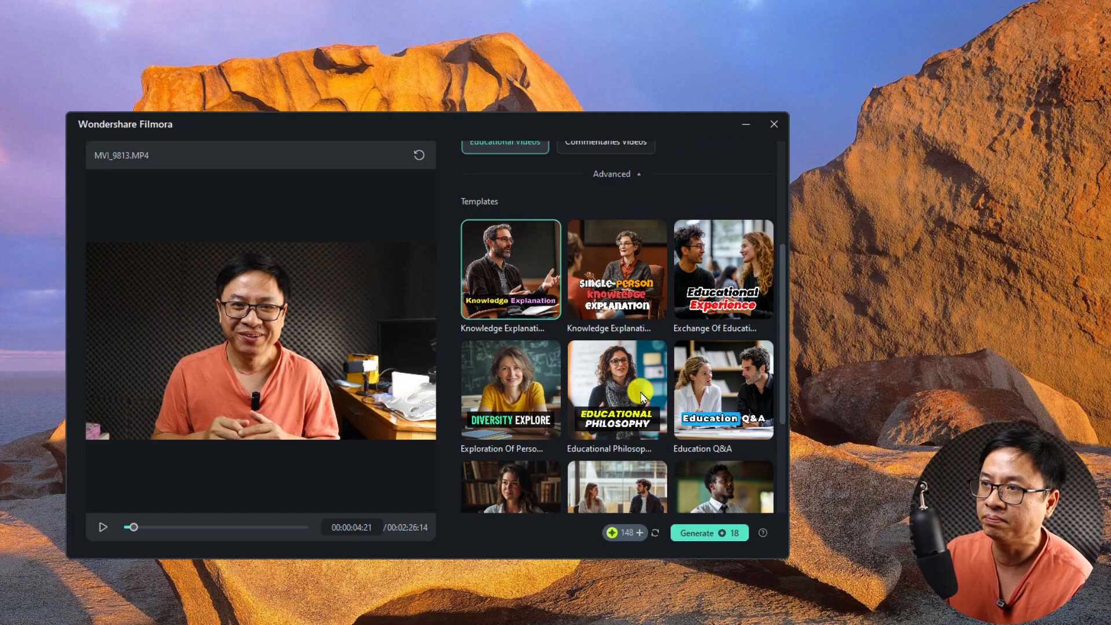
{"action": "left_click", "coordinate": [508, 400]}
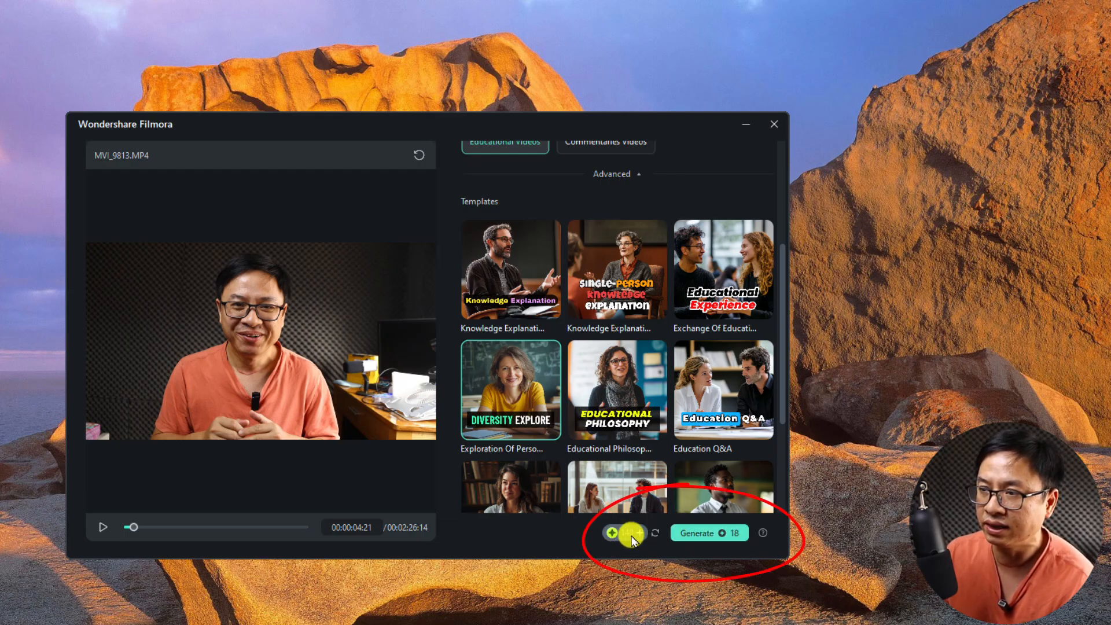
{"action": "mouse_move", "coordinate": [632, 539]}
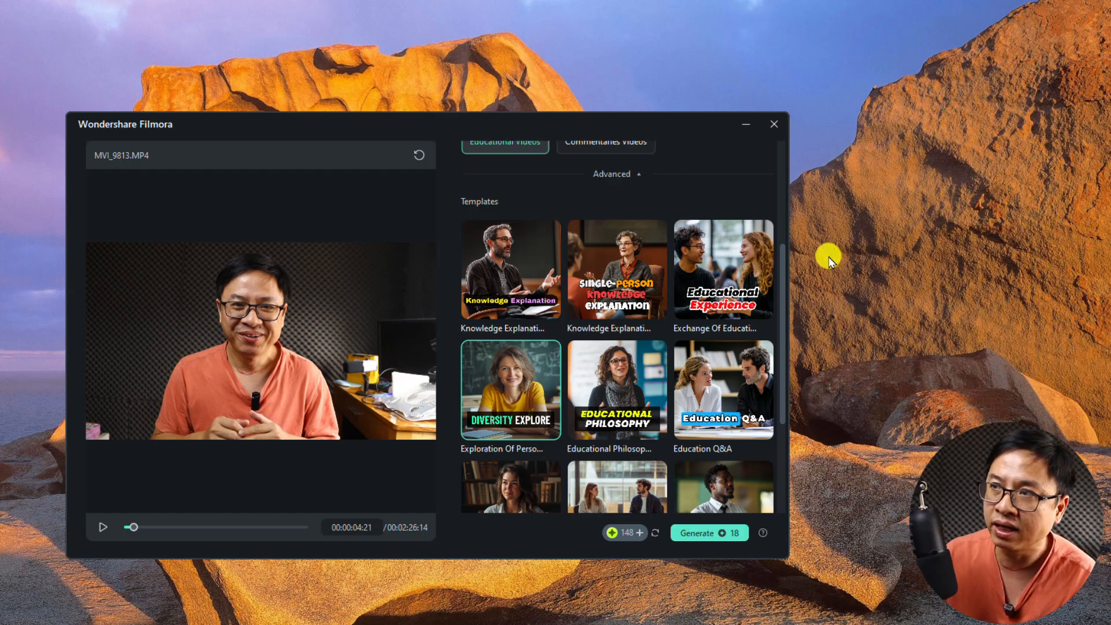
{"action": "mouse_move", "coordinate": [512, 244]}
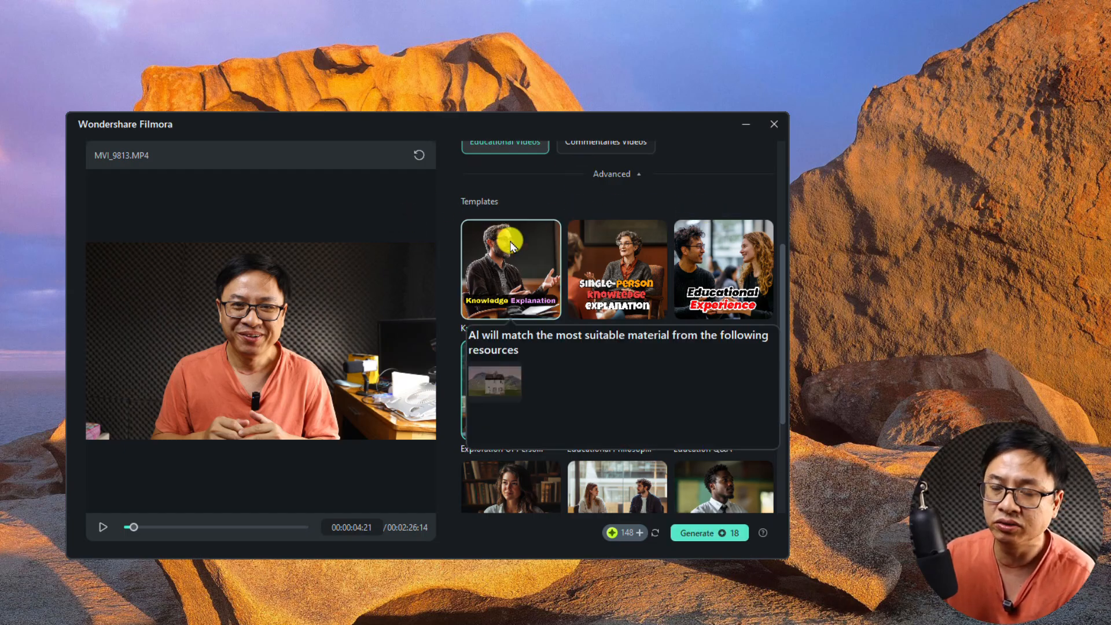
{"action": "left_click", "coordinate": [703, 539]}
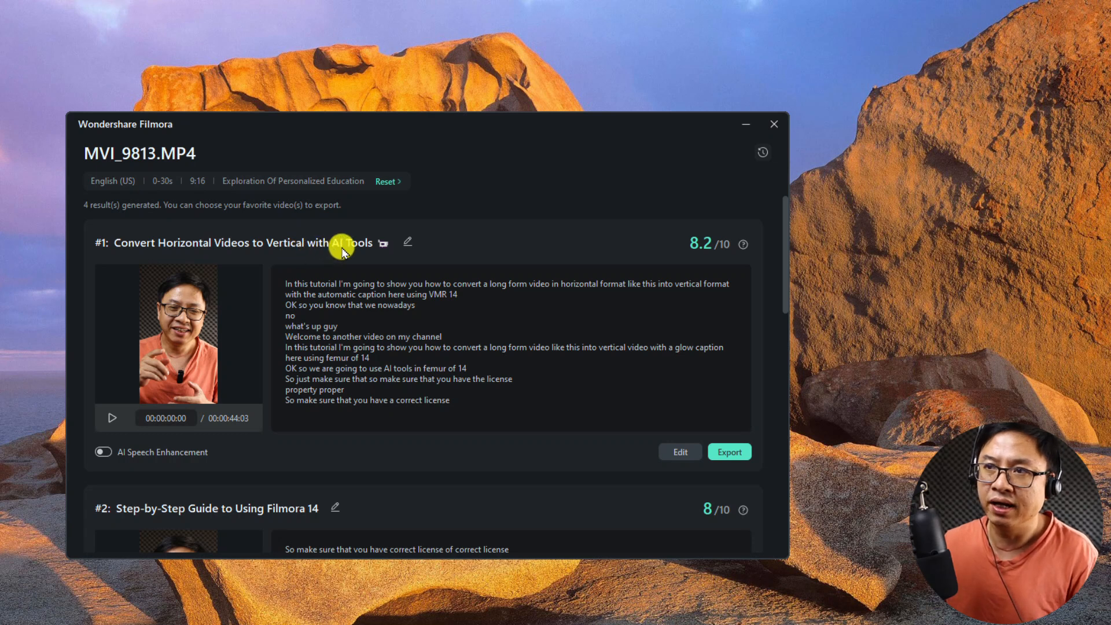
Open the first generated clip's title for editing, leave it as it is, and play the clip's preview.
{"action": "left_click", "coordinate": [407, 241]}
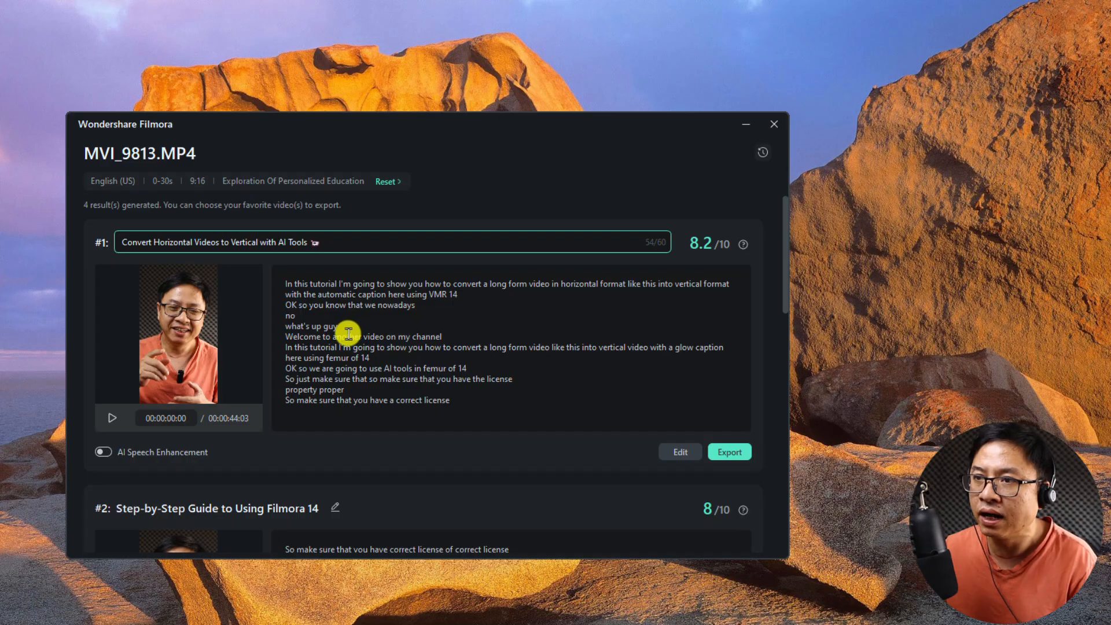
{"action": "left_click", "coordinate": [111, 419]}
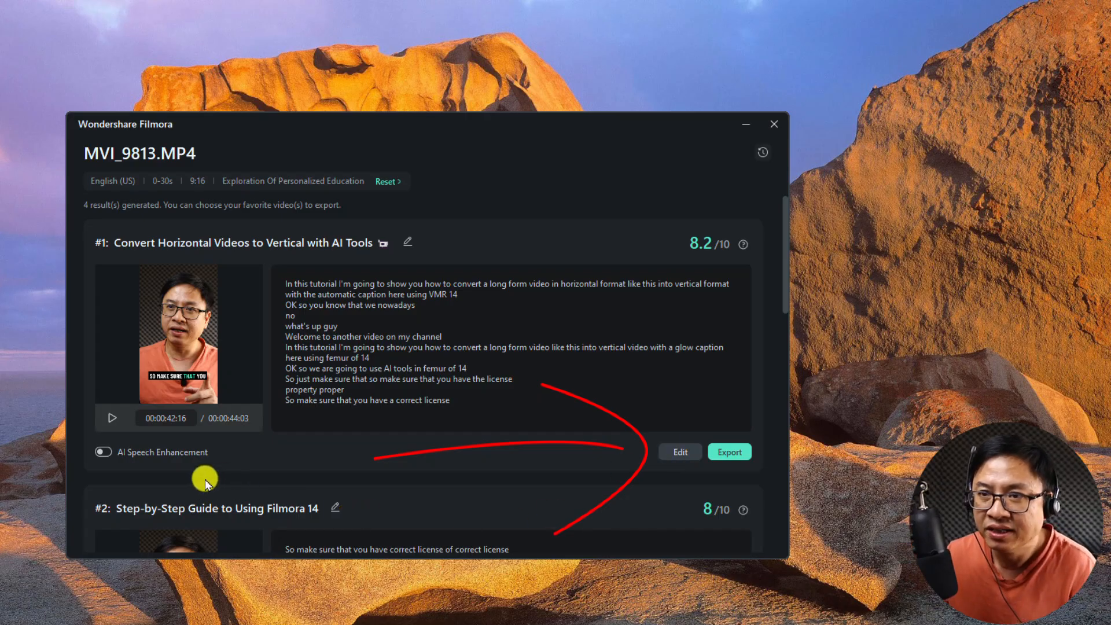
Enable AI Speech Enhancement for the first clip and play its preview to check the sound.
{"action": "left_click", "coordinate": [105, 452]}
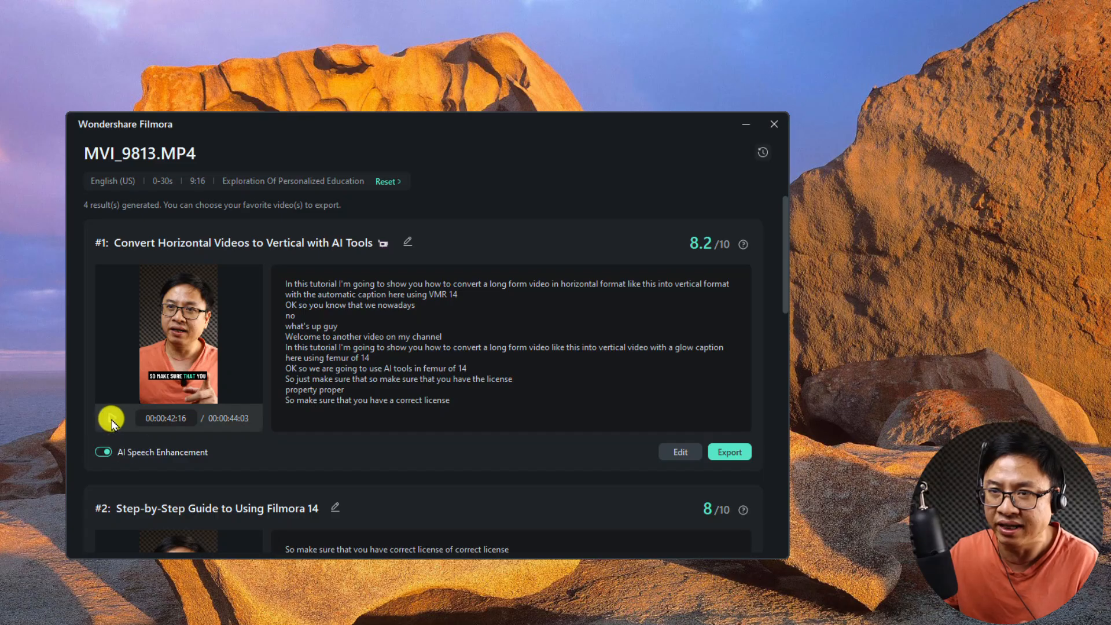
{"action": "left_click", "coordinate": [113, 419]}
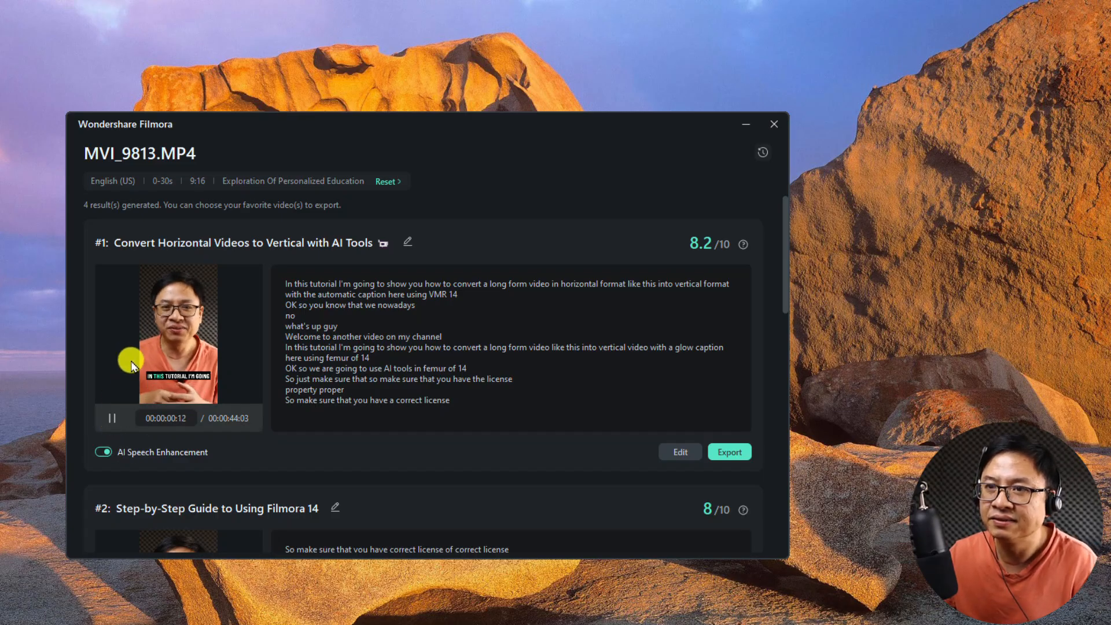
{"action": "left_click", "coordinate": [110, 423]}
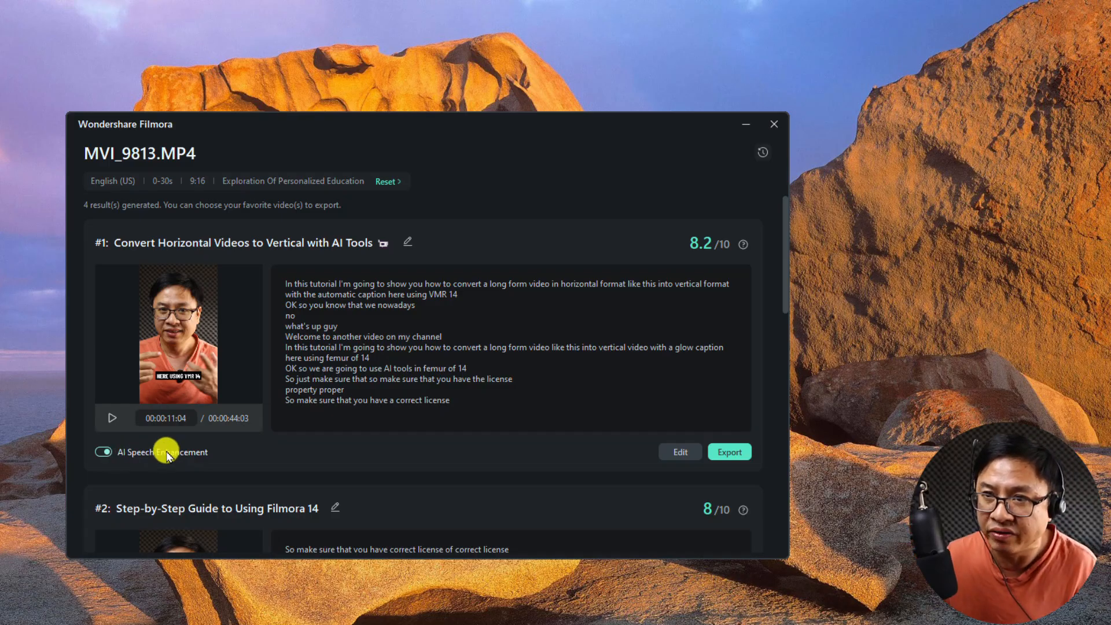
Play the preview of the second generated clip and look over the generated results.
{"action": "scroll", "coordinate": [272, 423], "scroll_direction": "down", "scroll_amount": 5}
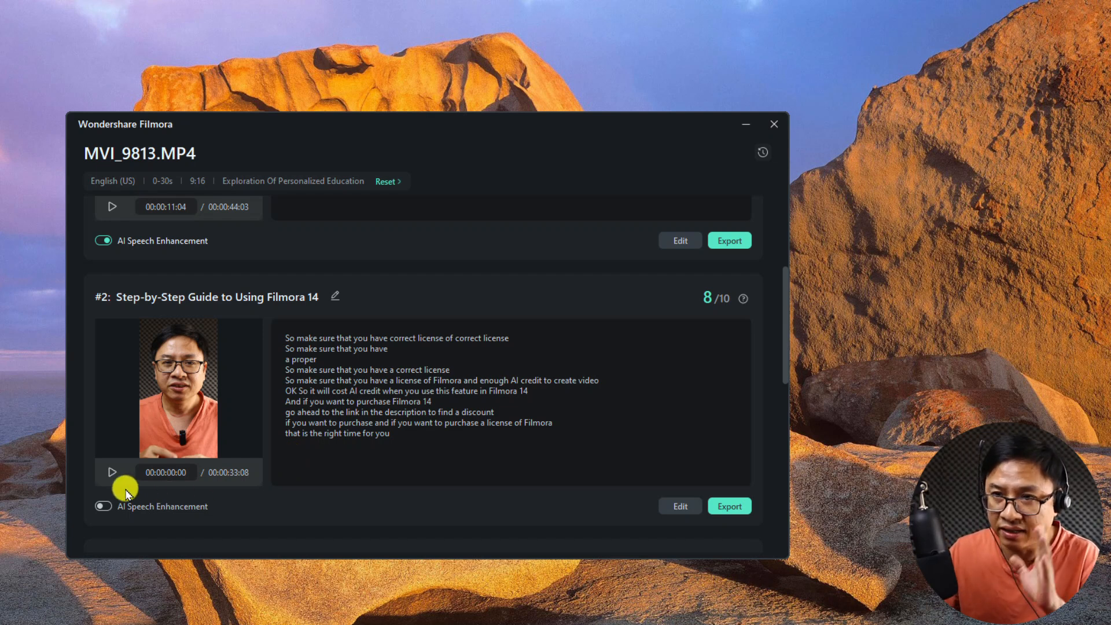
{"action": "left_click", "coordinate": [113, 471]}
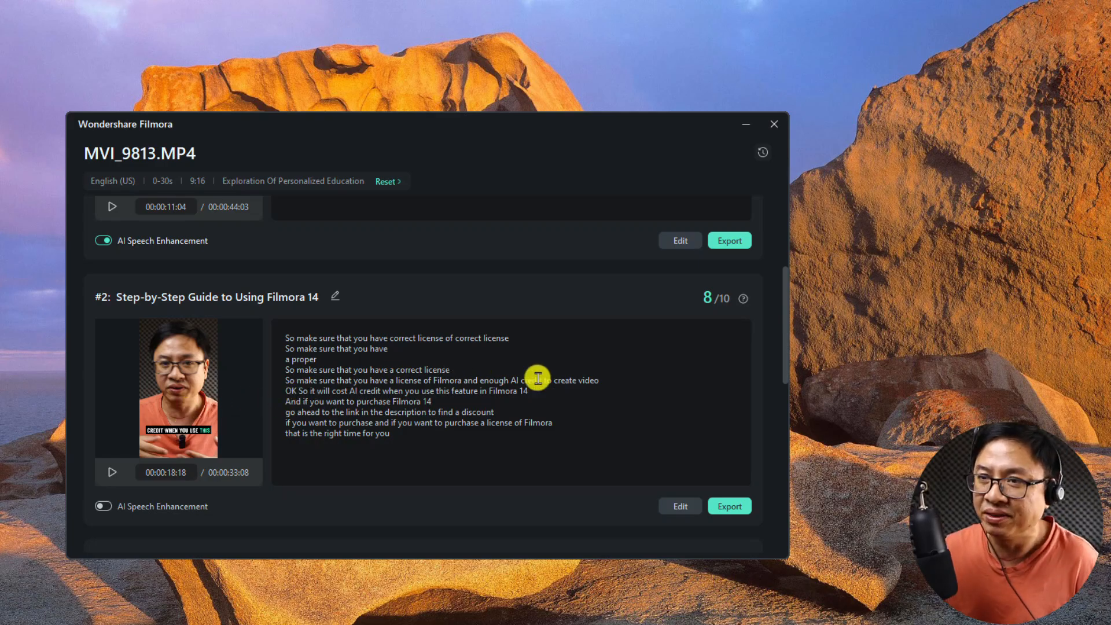
{"action": "scroll", "coordinate": [537, 377], "scroll_direction": "down", "scroll_amount": 5}
{"action": "scroll", "coordinate": [451, 344], "scroll_direction": "up", "scroll_amount": 7}
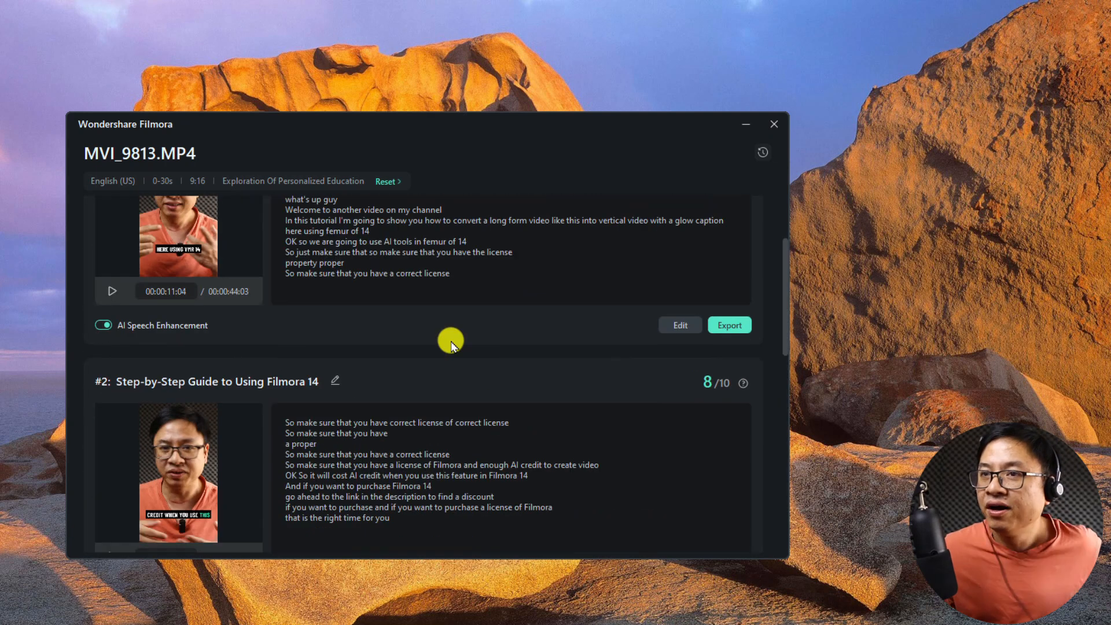
{"action": "scroll", "coordinate": [451, 345], "scroll_direction": "up", "scroll_amount": 3}
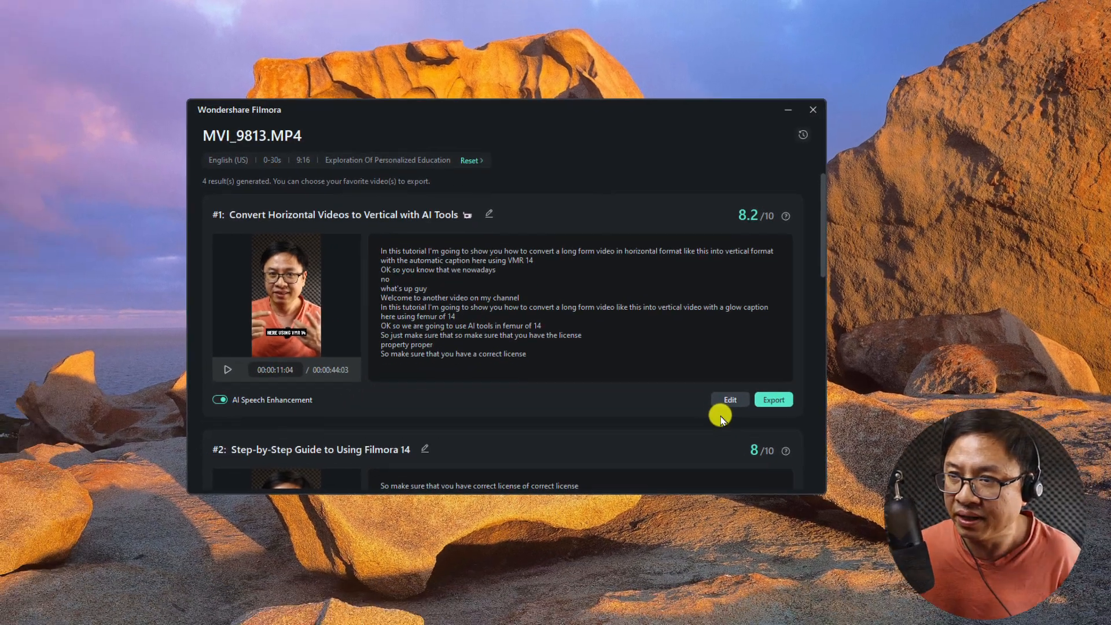
Open the first generated clip in the timeline editor and play its opening seconds.
{"action": "left_click", "coordinate": [681, 452]}
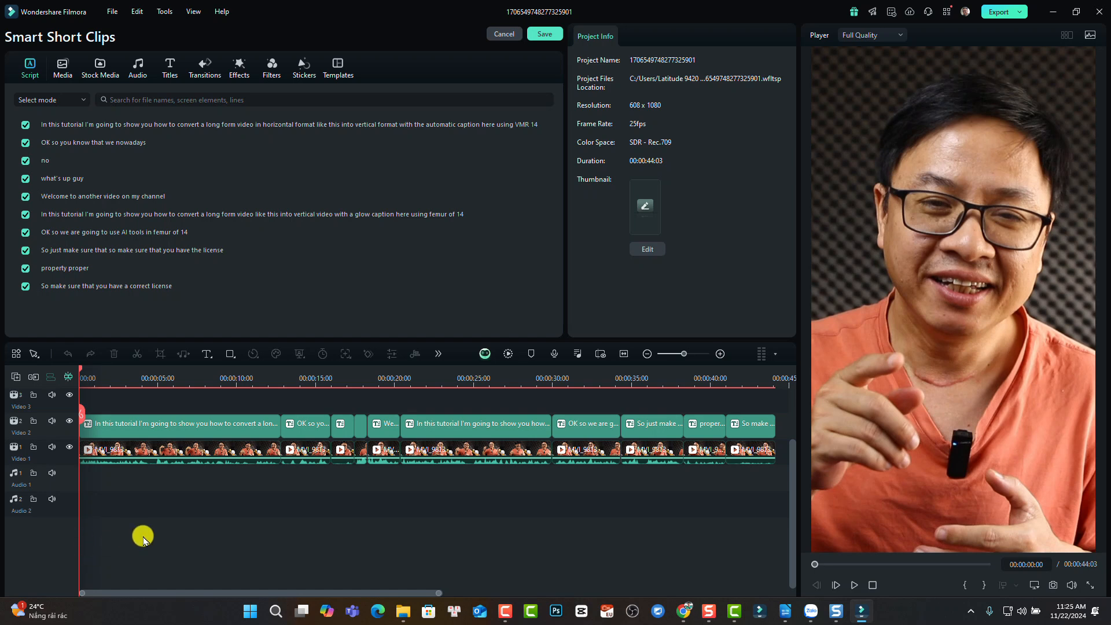
{"action": "key", "text": "space"}
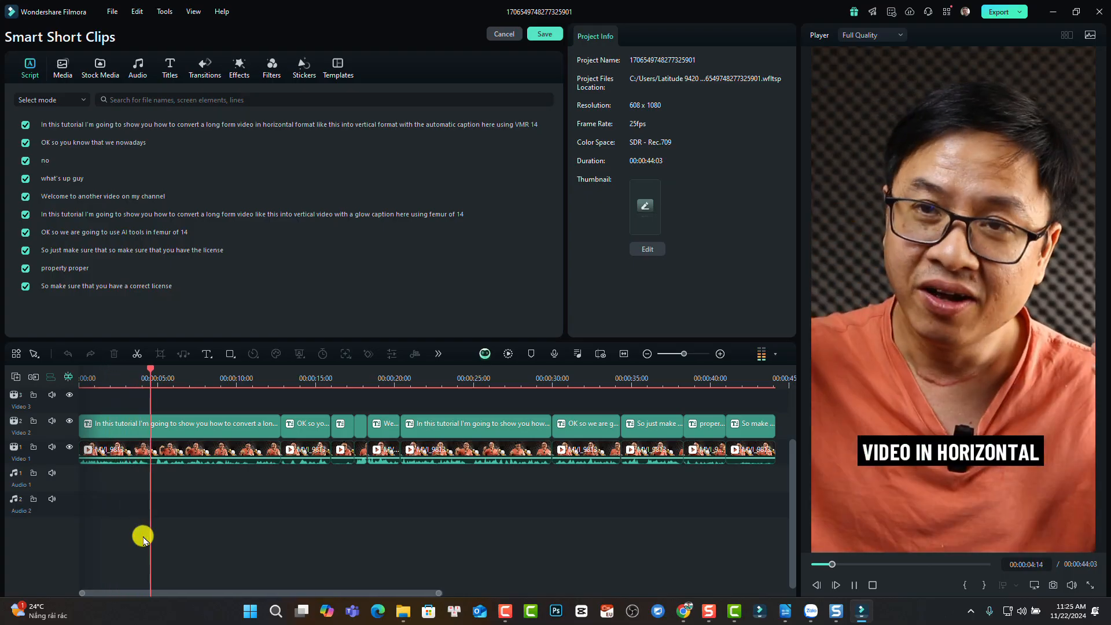
{"action": "key", "text": "space"}
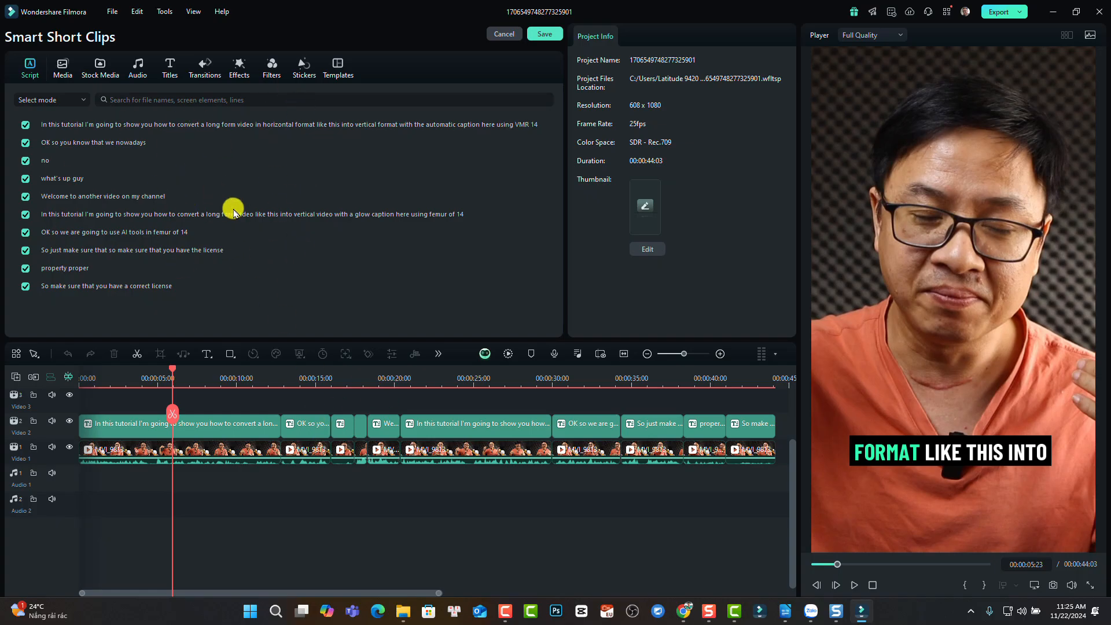
Correct the word VMR to Filmora in the text of the clip's first caption.
{"action": "left_click", "coordinate": [213, 427]}
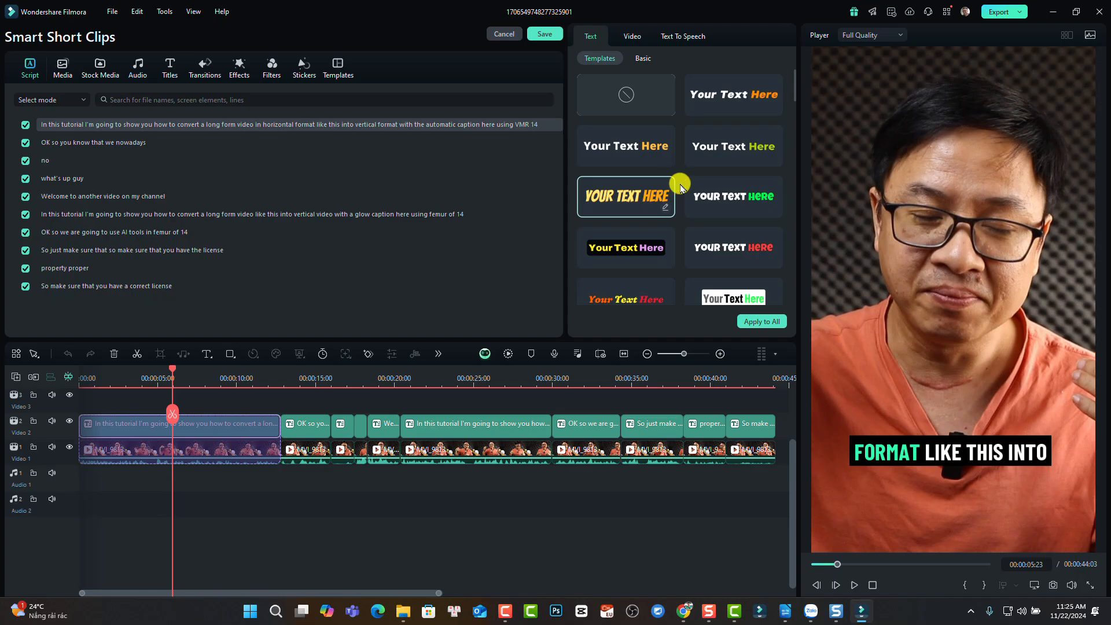
{"action": "left_click", "coordinate": [641, 60]}
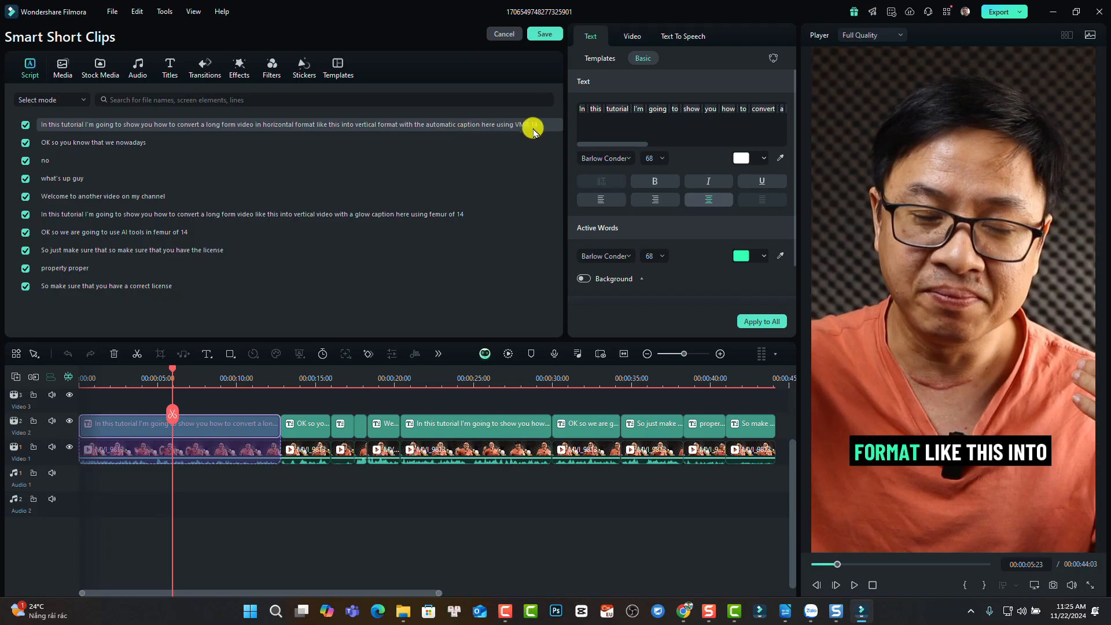
{"action": "left_click", "coordinate": [636, 121]}
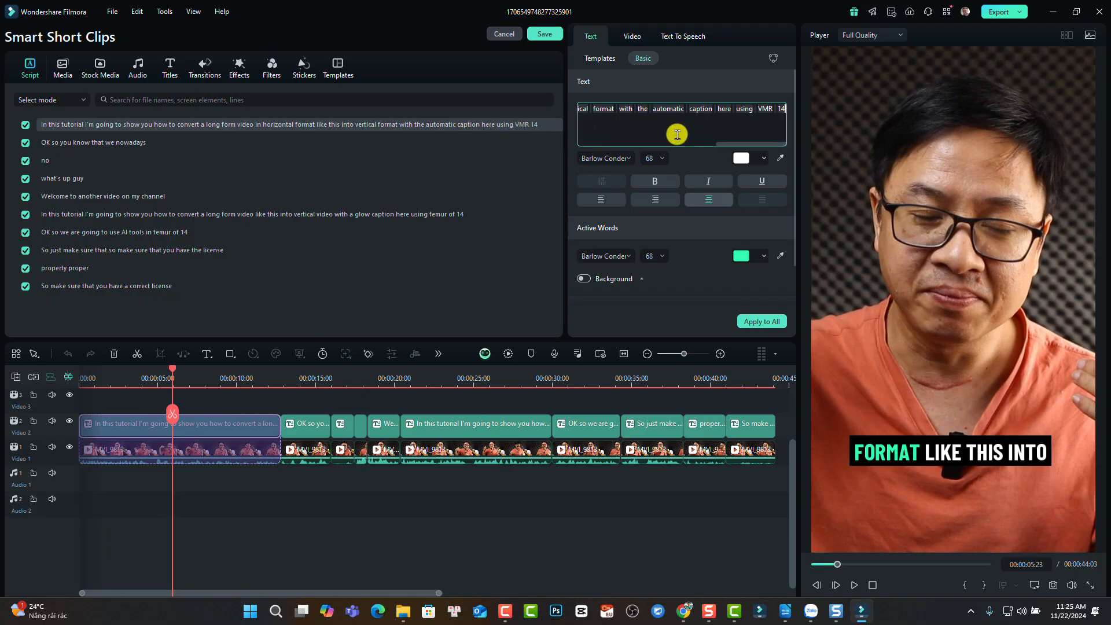
{"action": "left_click", "coordinate": [769, 110]}
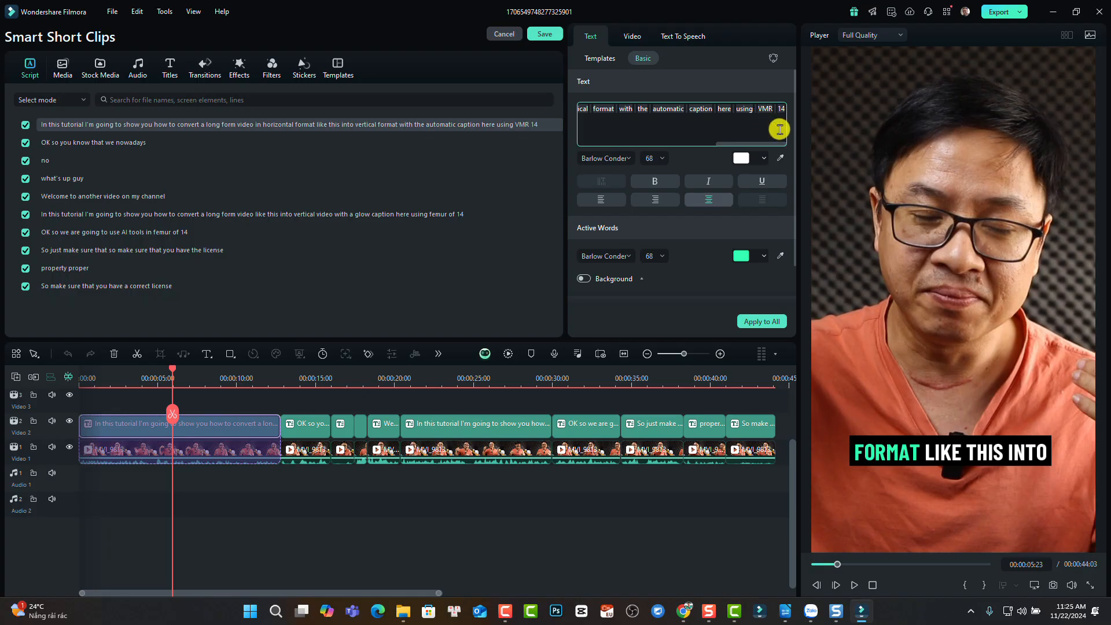
{"action": "key", "text": "BackSpace"}
{"action": "key", "text": "BackSpace"}
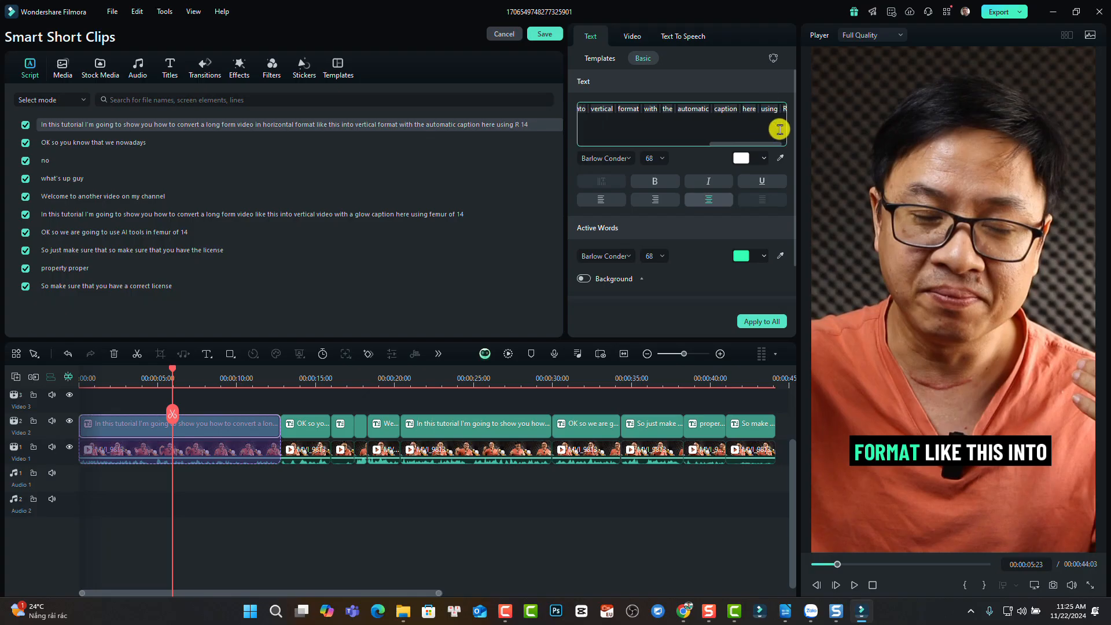
{"action": "type", "text": "Filmora"}
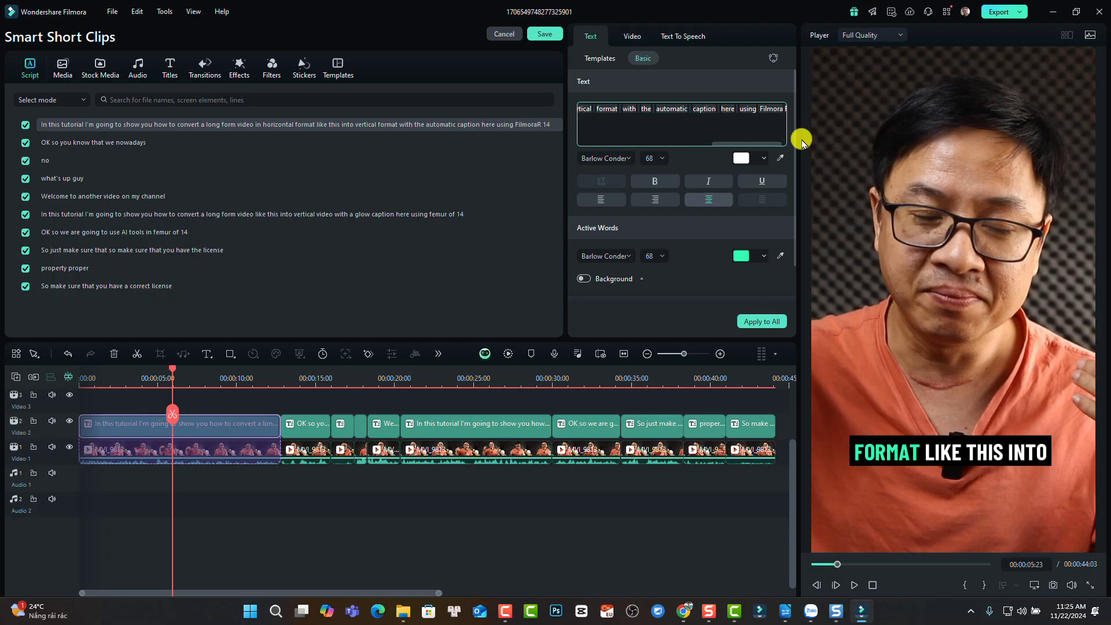
{"action": "key", "text": "BackSpace"}
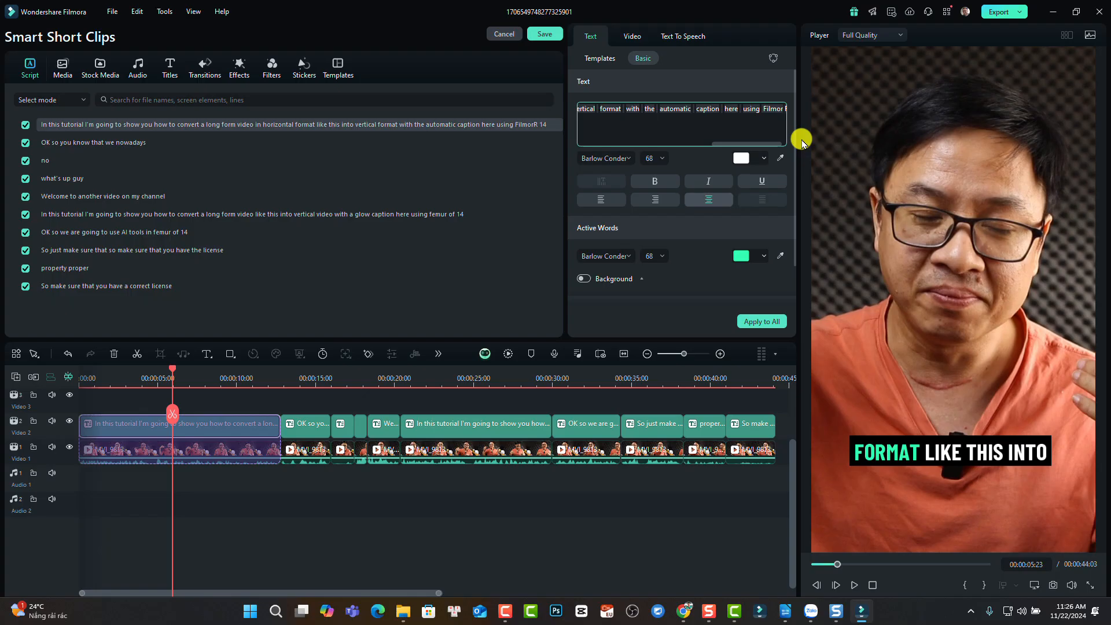
{"action": "key", "text": "Delete"}
{"action": "type", "text": "a"}
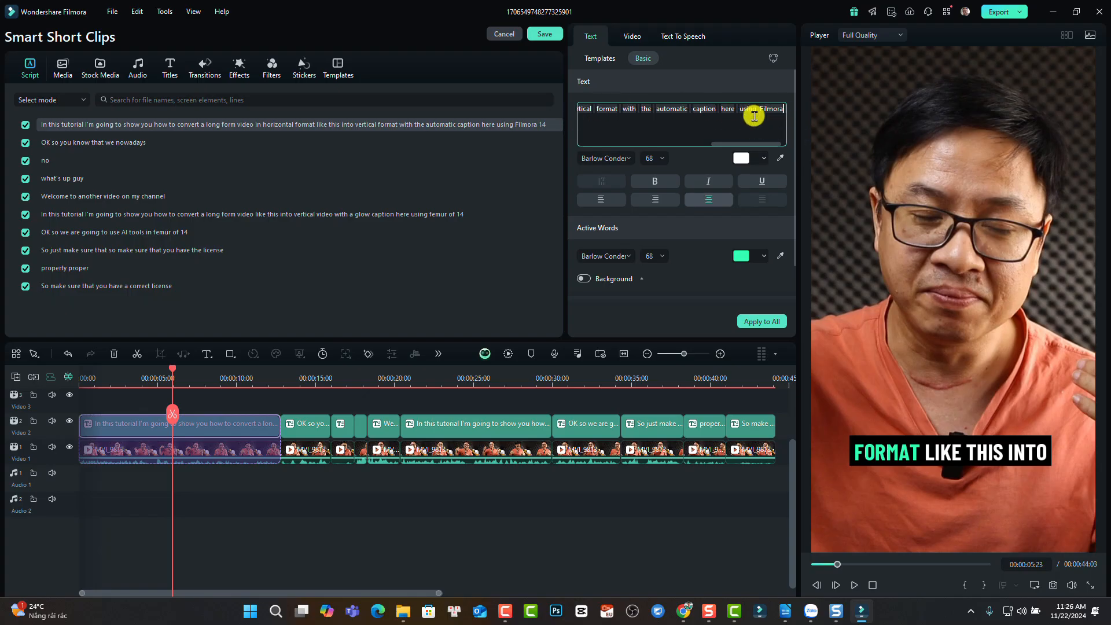
Play the clip from the start through the end of the first caption to check the corrected wording.
{"action": "left_click", "coordinate": [83, 381]}
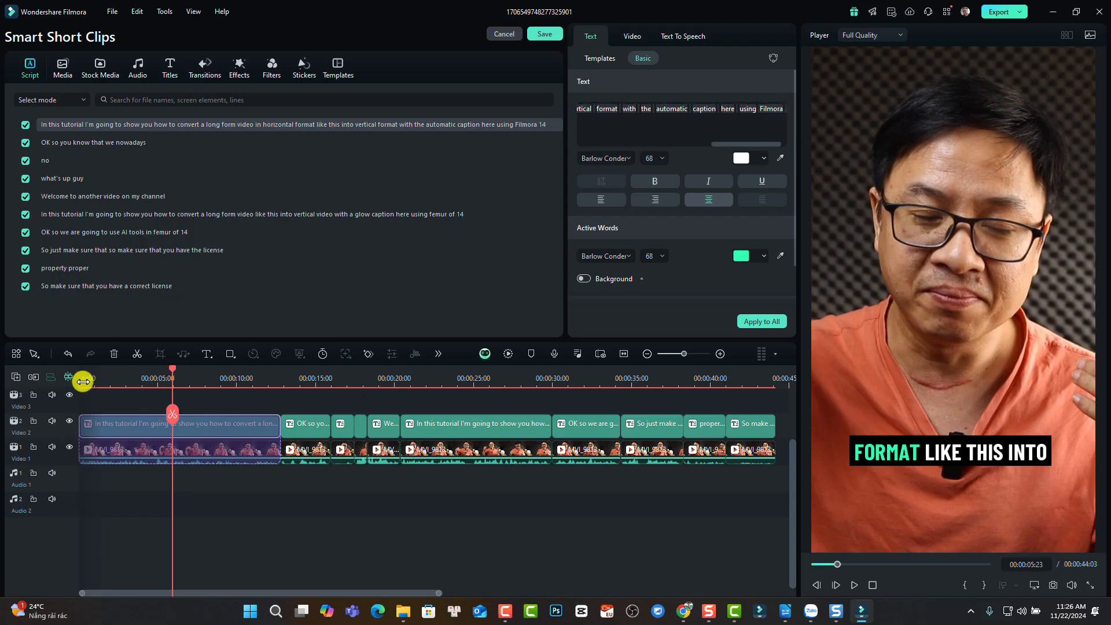
{"action": "key", "text": "space"}
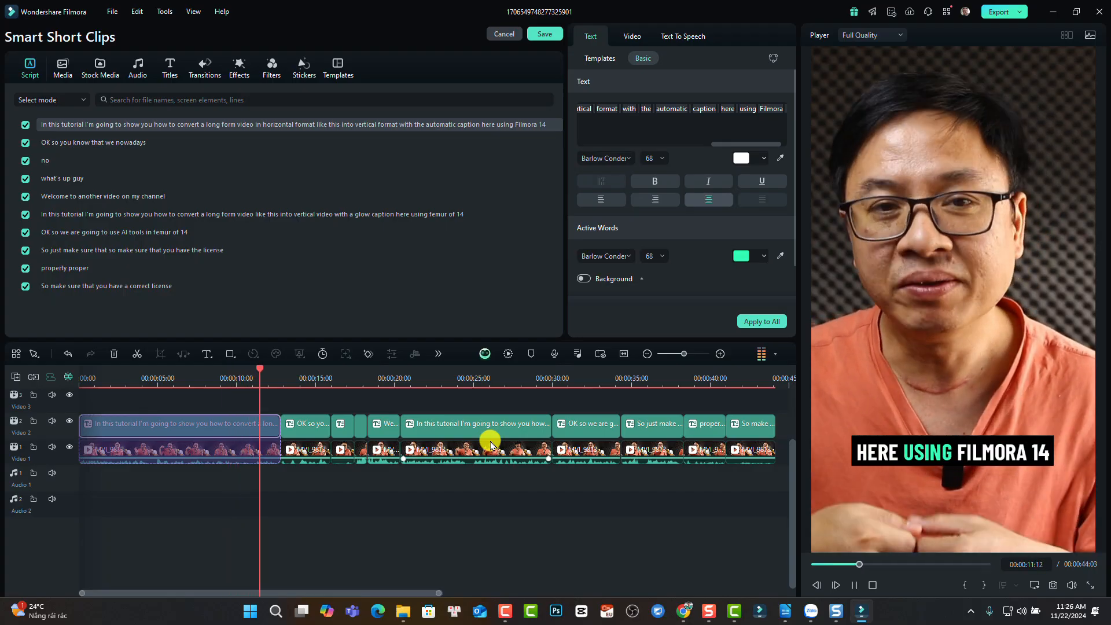
{"action": "key", "text": "space"}
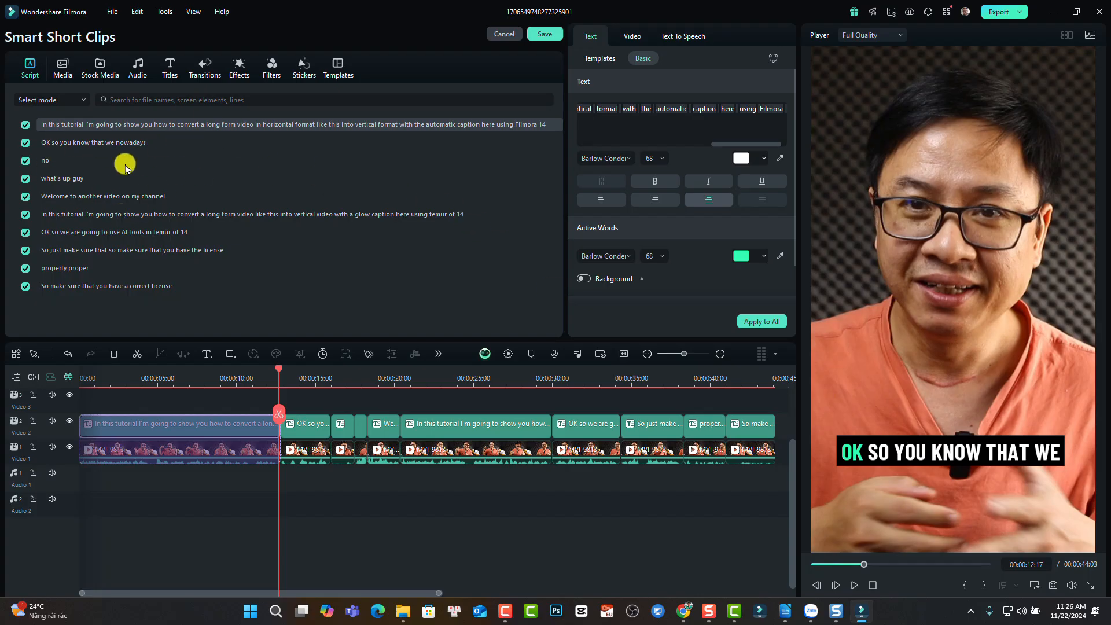
Apply the caption template with yellow and purple text on a black background to all captions and check the second caption.
{"action": "left_click", "coordinate": [607, 58]}
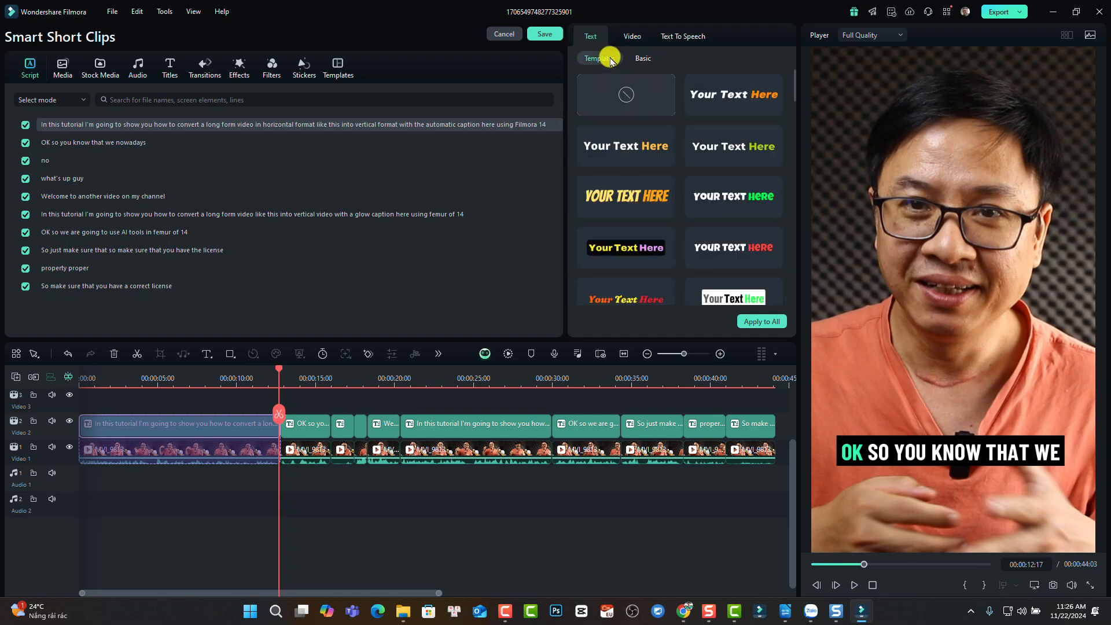
{"action": "left_click", "coordinate": [640, 58]}
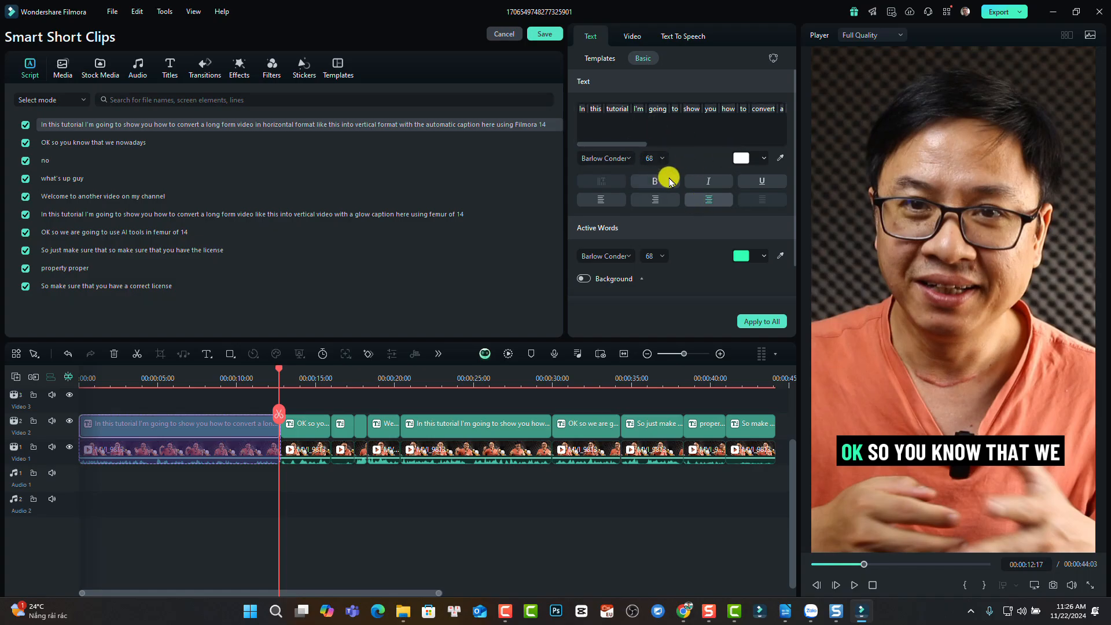
{"action": "scroll", "coordinate": [720, 222], "scroll_direction": "down", "scroll_amount": 2}
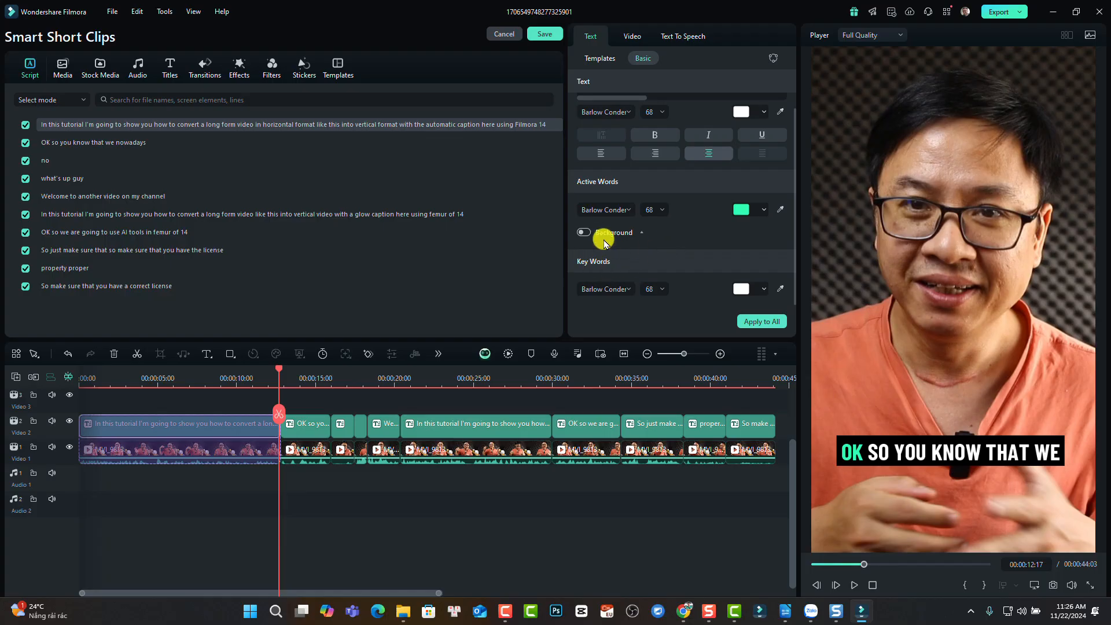
{"action": "left_click", "coordinate": [601, 65]}
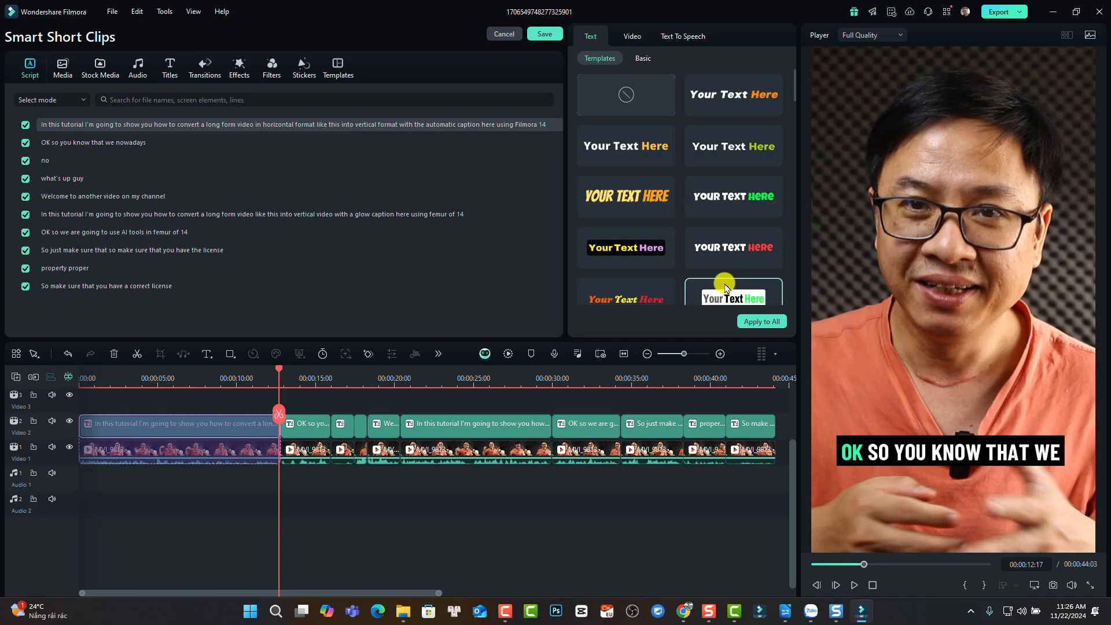
{"action": "left_click", "coordinate": [612, 254]}
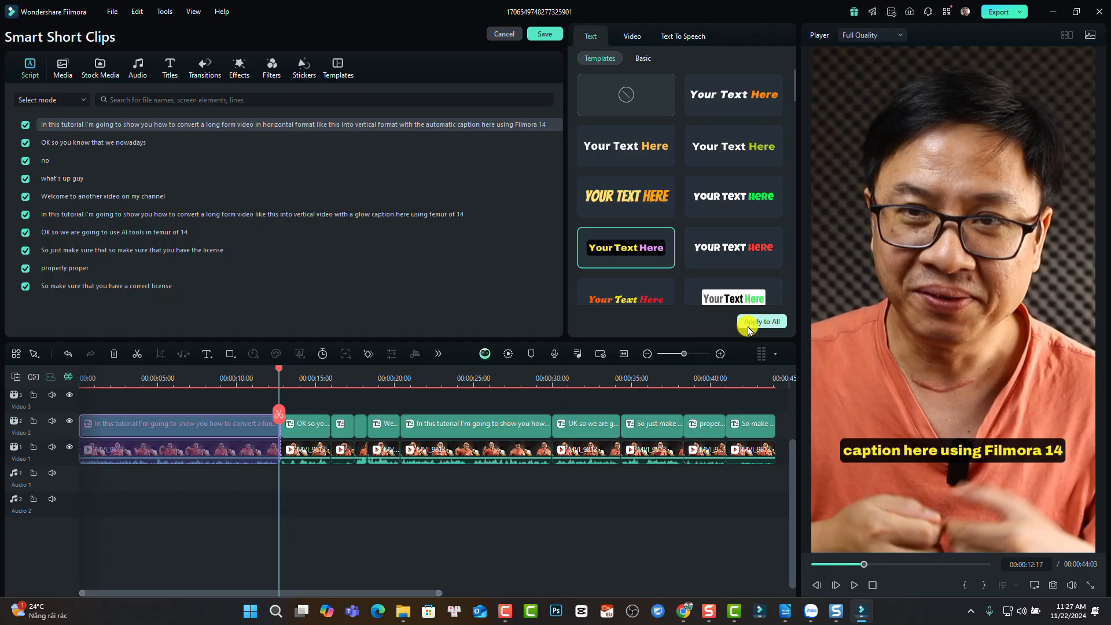
{"action": "left_click", "coordinate": [313, 376]}
{"action": "left_click", "coordinate": [312, 425]}
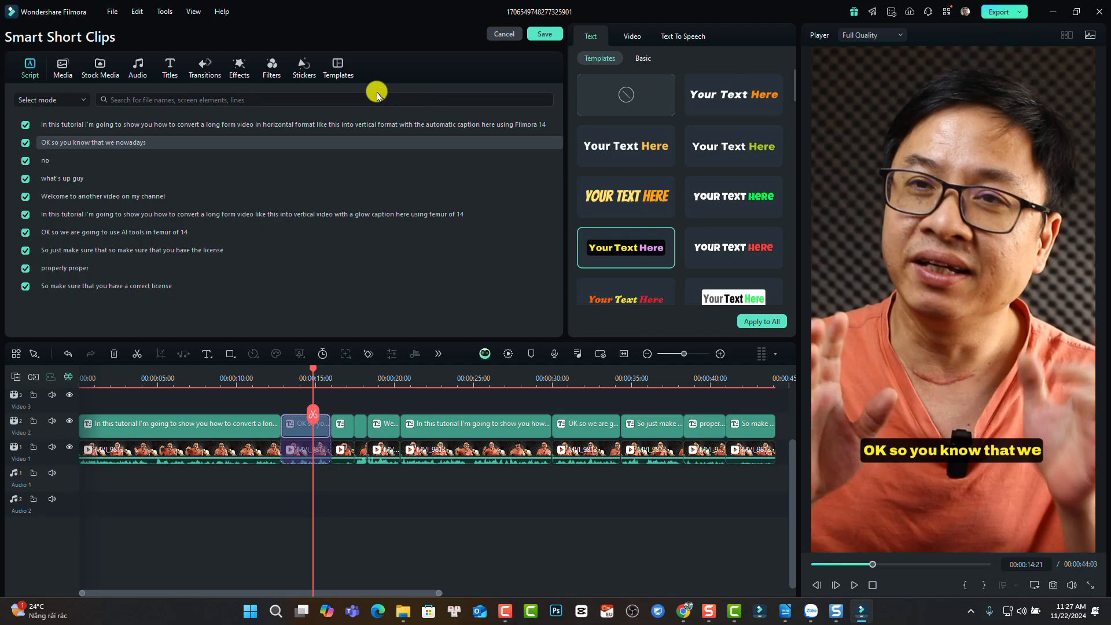
Select several timeline clips to view their properties, and browse the media, stock media, audio, transitions, effects and filters libraries.
{"action": "left_click", "coordinate": [234, 454]}
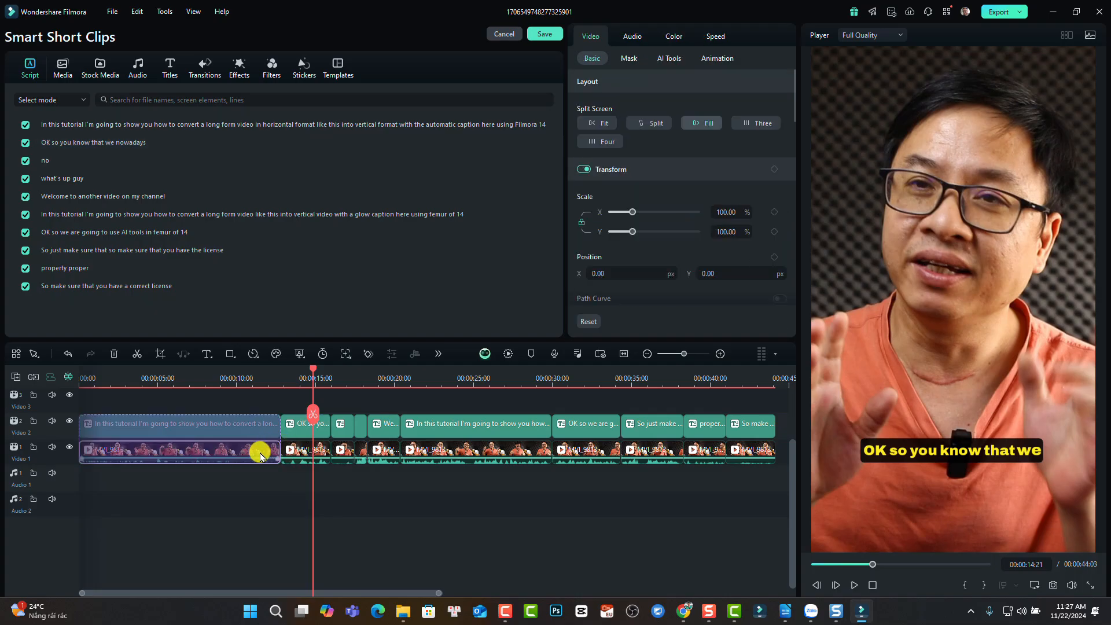
{"action": "left_click_drag", "start_coordinate": [548, 487], "coordinate": [244, 471]}
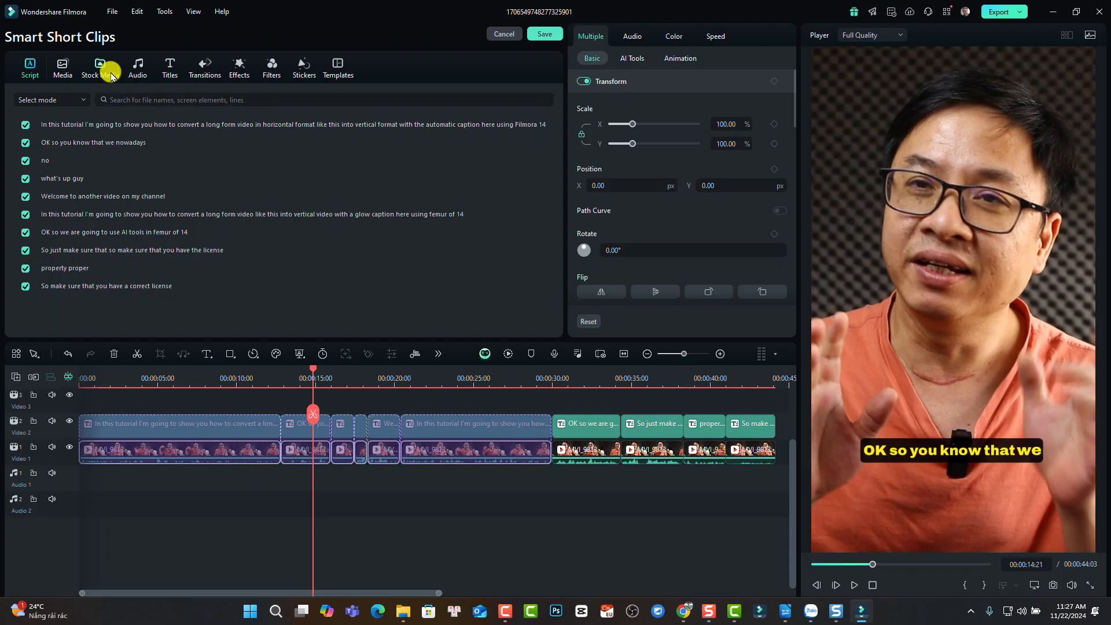
{"action": "left_click", "coordinate": [62, 70]}
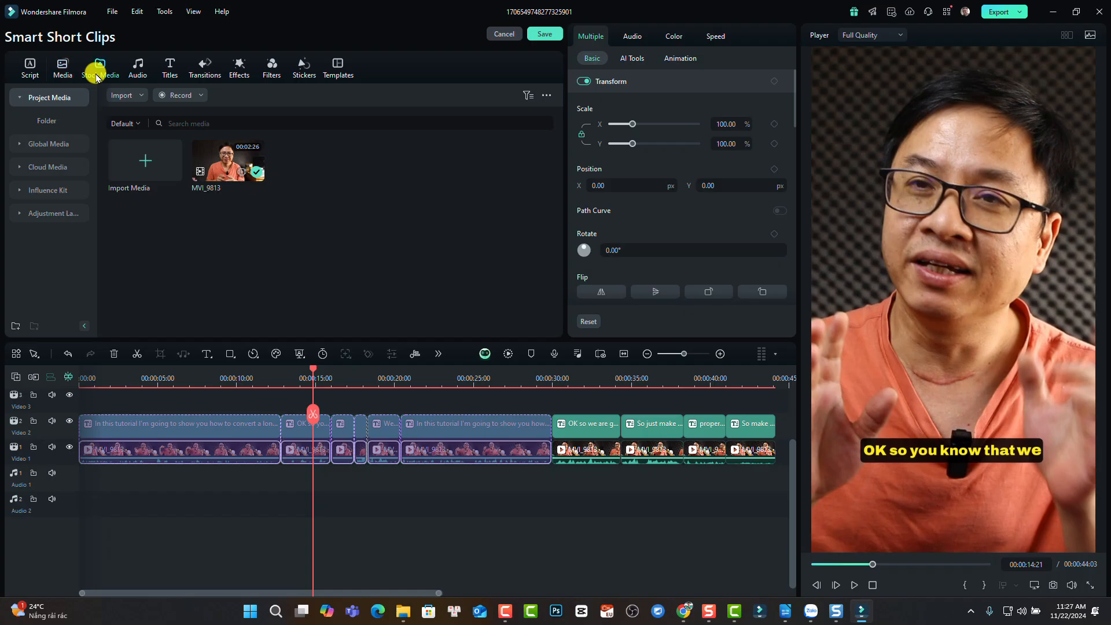
{"action": "left_click", "coordinate": [96, 74]}
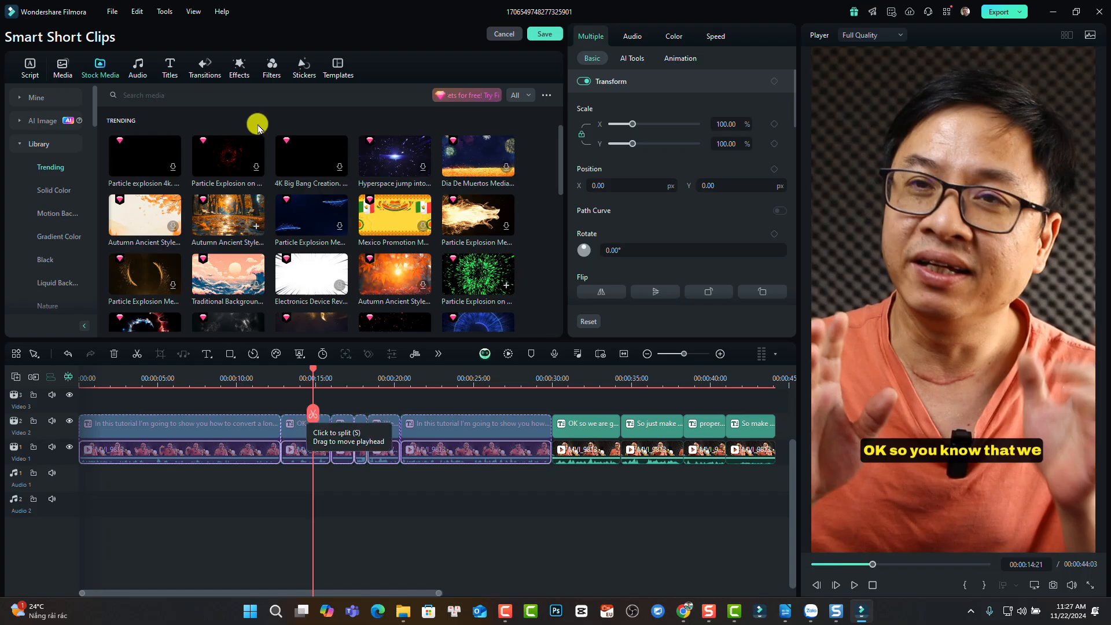
{"action": "left_click", "coordinate": [143, 74]}
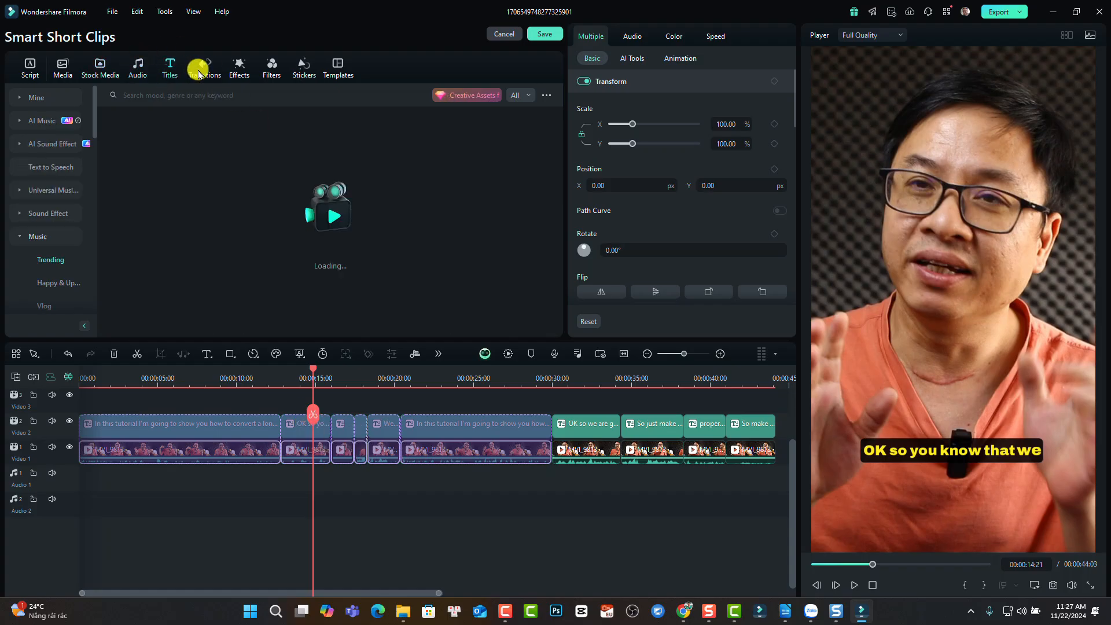
{"action": "left_click", "coordinate": [205, 68]}
{"action": "left_click", "coordinate": [238, 71]}
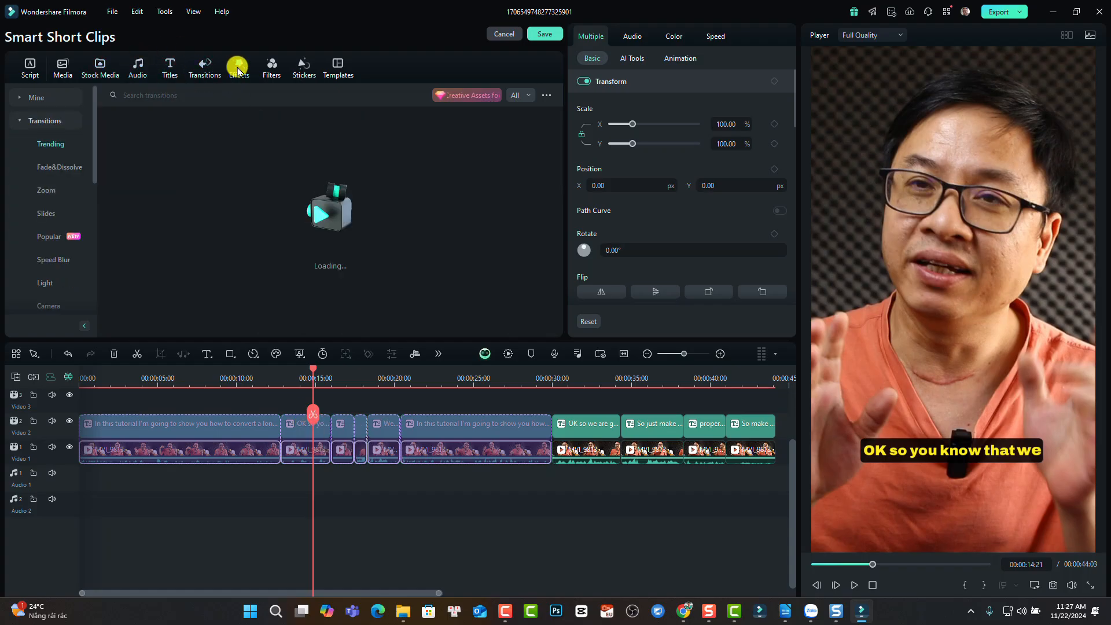
{"action": "left_click", "coordinate": [269, 68]}
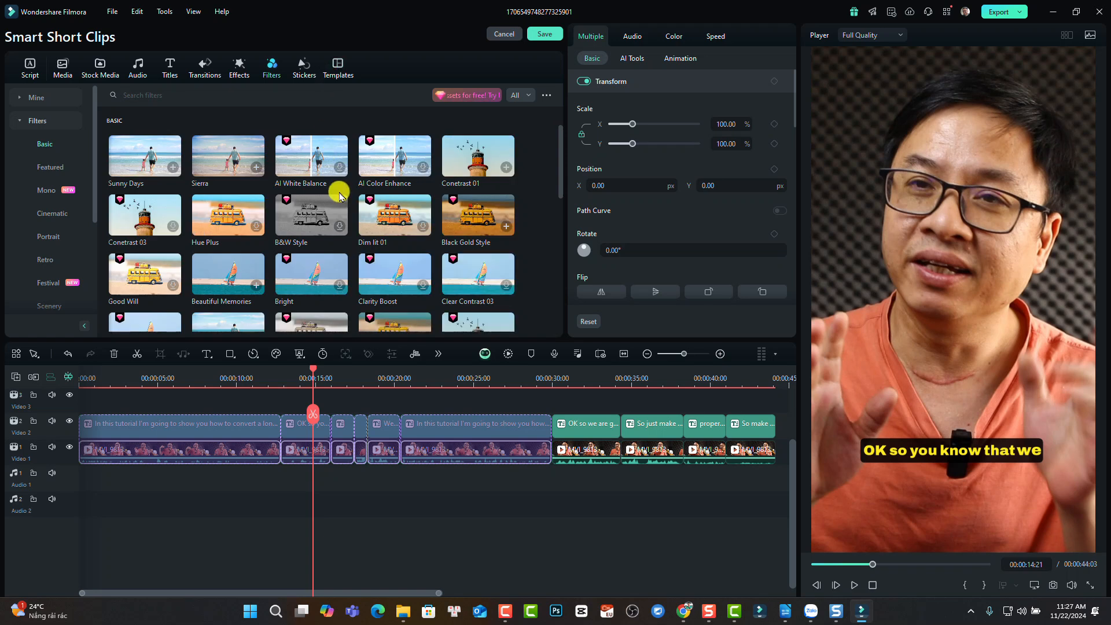
Open the local export options and examine the output name, the available resolutions and the encoding settings of the current preset.
{"action": "left_click", "coordinate": [996, 16]}
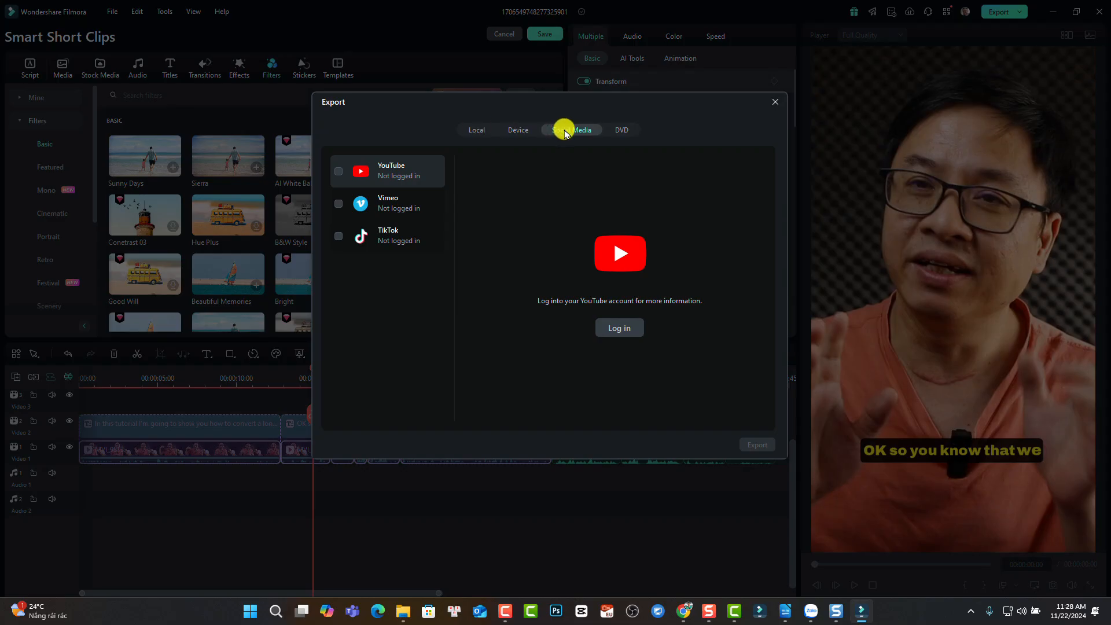
{"action": "left_click", "coordinate": [473, 135]}
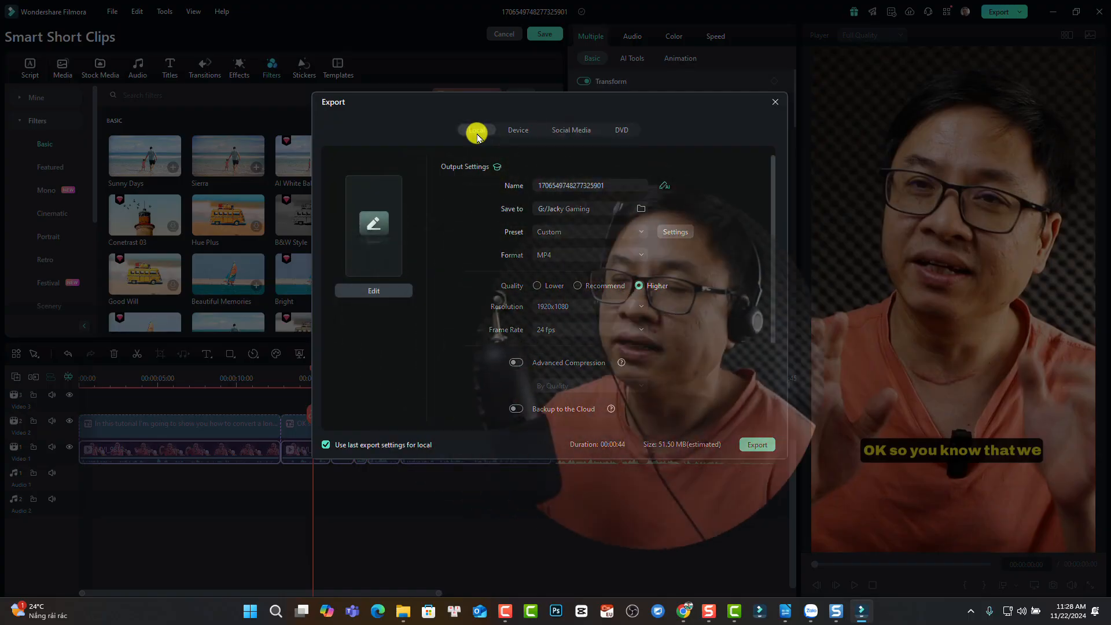
{"action": "left_click", "coordinate": [614, 186]}
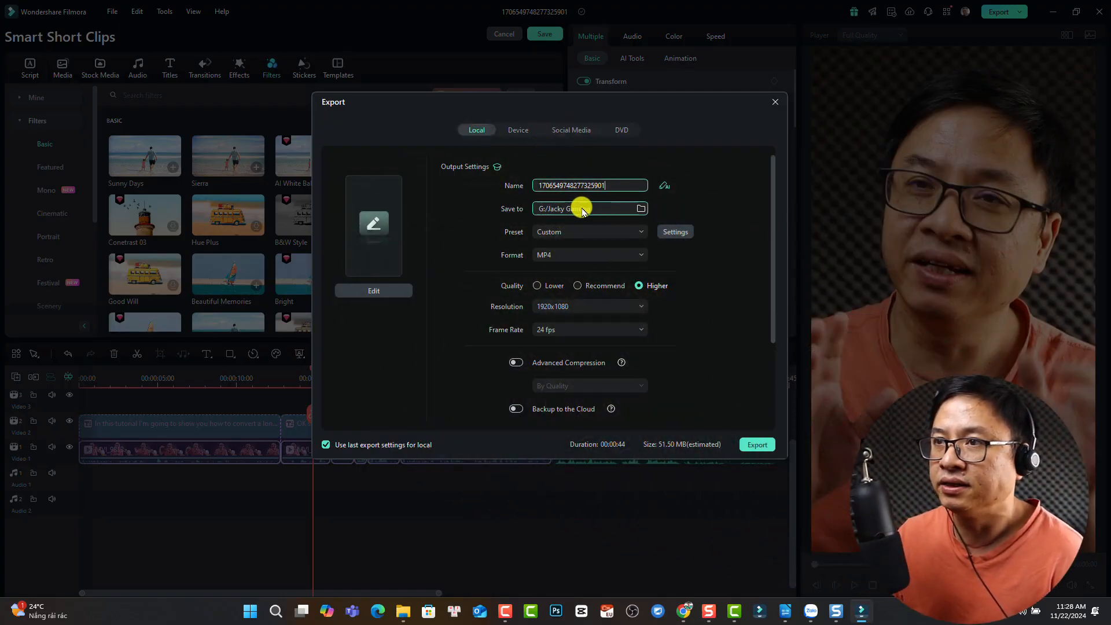
{"action": "left_click", "coordinate": [673, 229]}
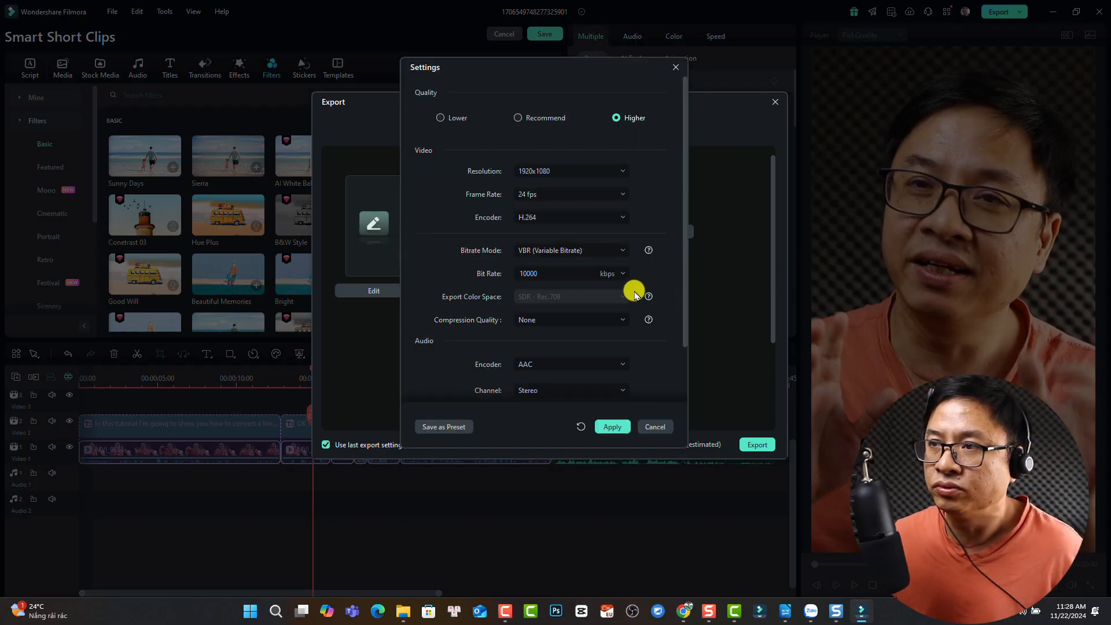
{"action": "left_click", "coordinate": [541, 172]}
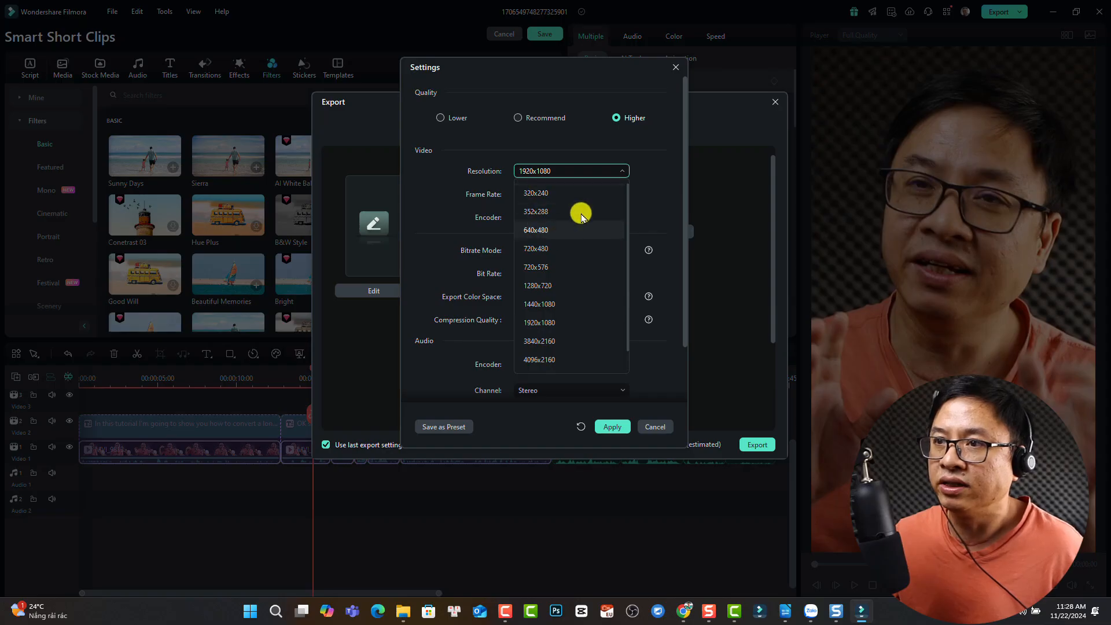
{"action": "left_click", "coordinate": [569, 172]}
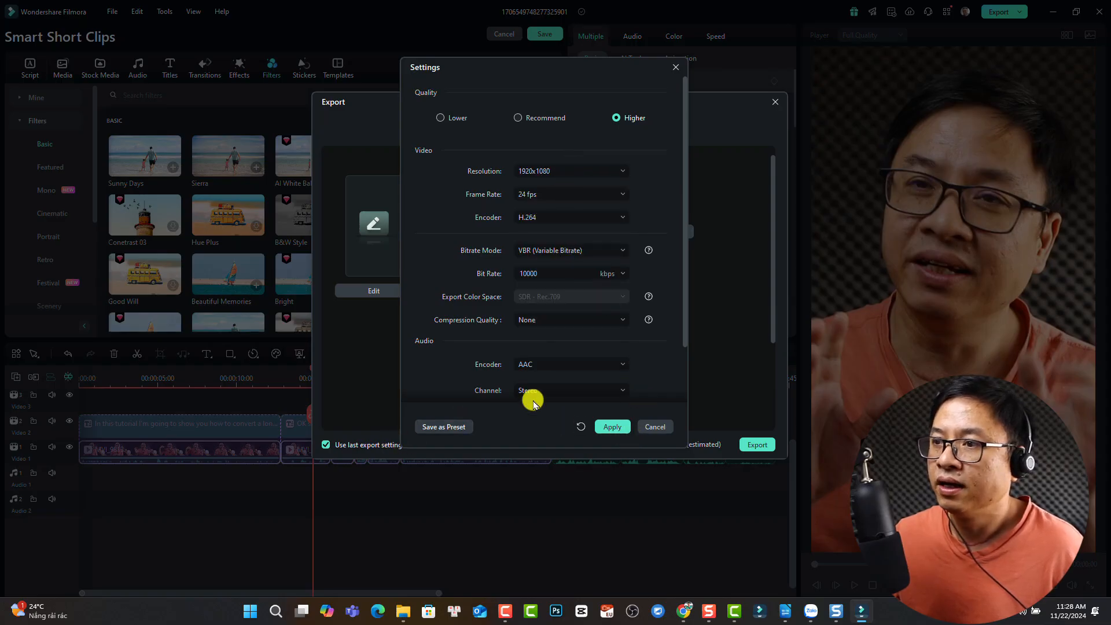
{"action": "left_click", "coordinate": [652, 427]}
Match the local export preset to the project settings and set the video bit rate to 4000 kbps, closing the export dialog at the end.
{"action": "left_click", "coordinate": [566, 231]}
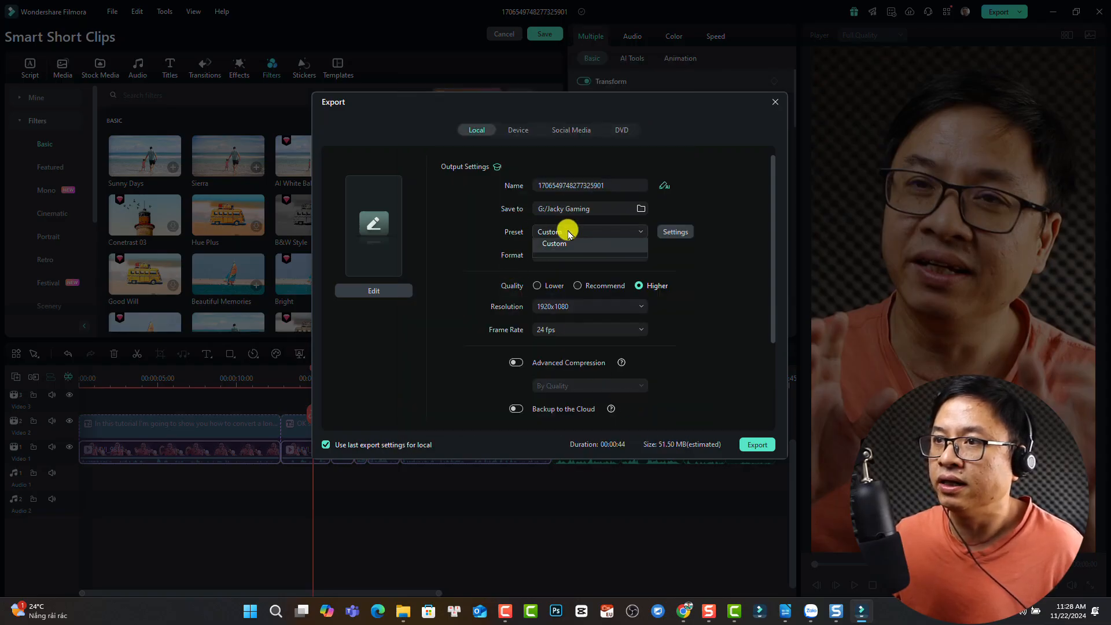
{"action": "left_click", "coordinate": [556, 254]}
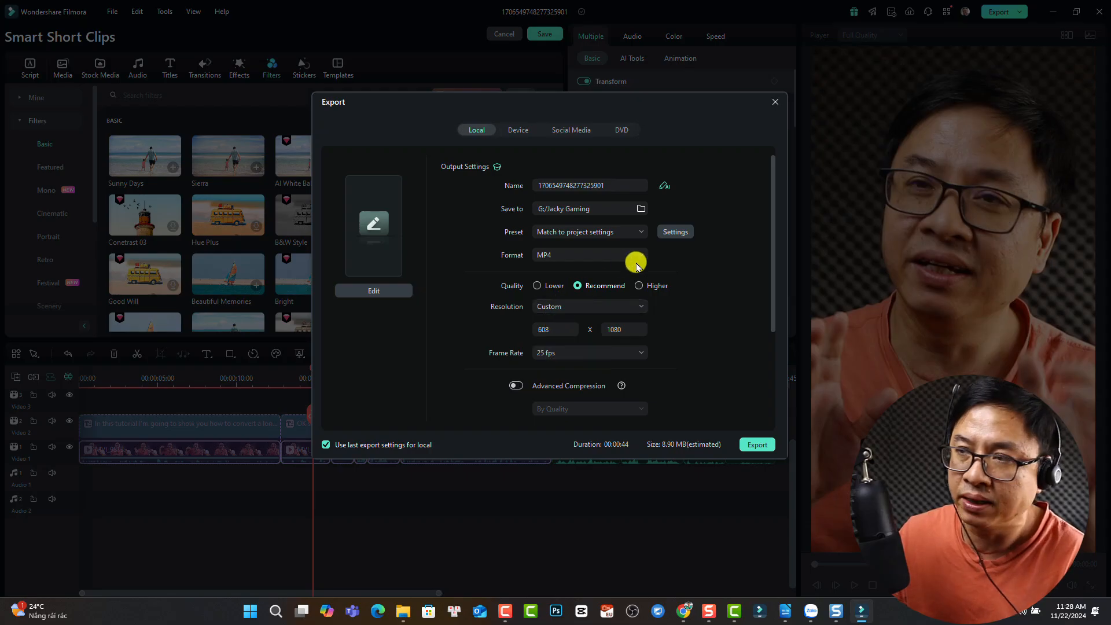
{"action": "left_click", "coordinate": [673, 231]}
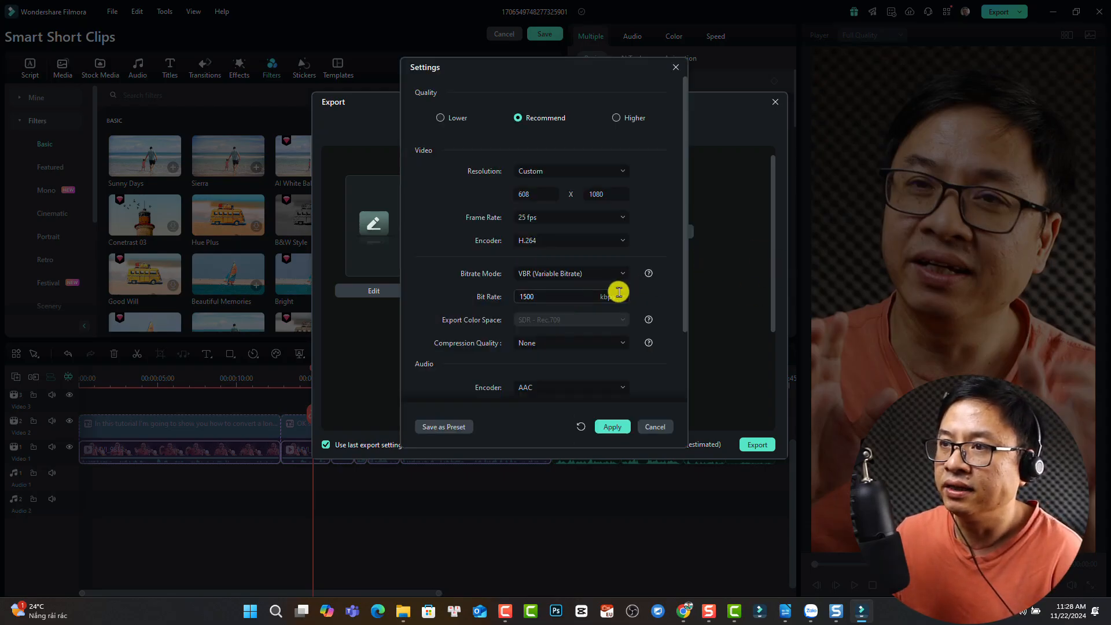
{"action": "left_click", "coordinate": [619, 294]}
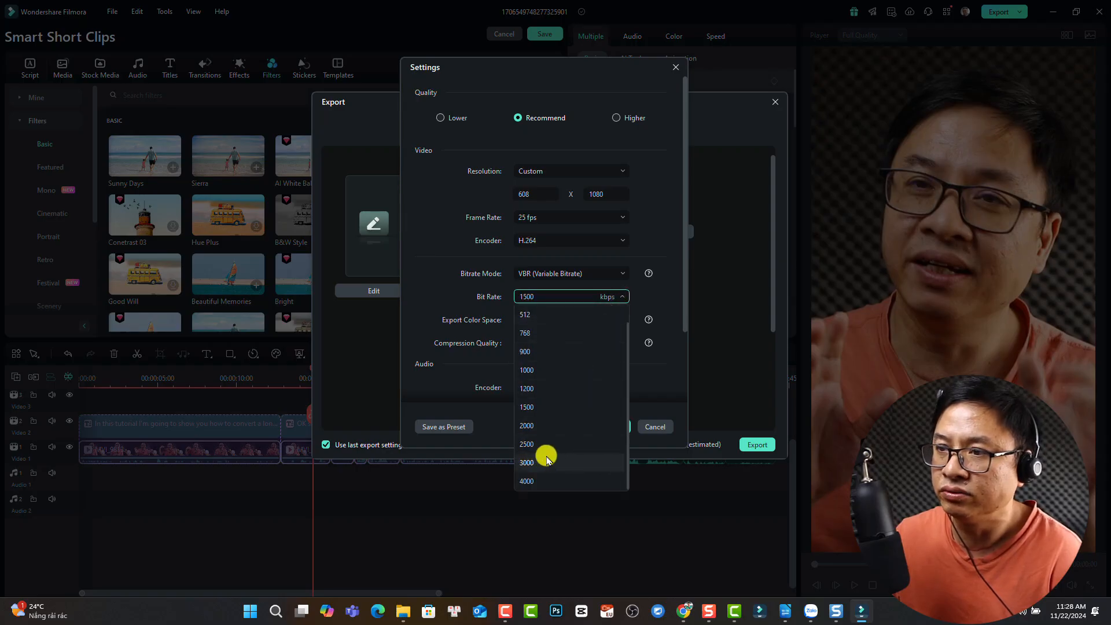
{"action": "left_click", "coordinate": [539, 481]}
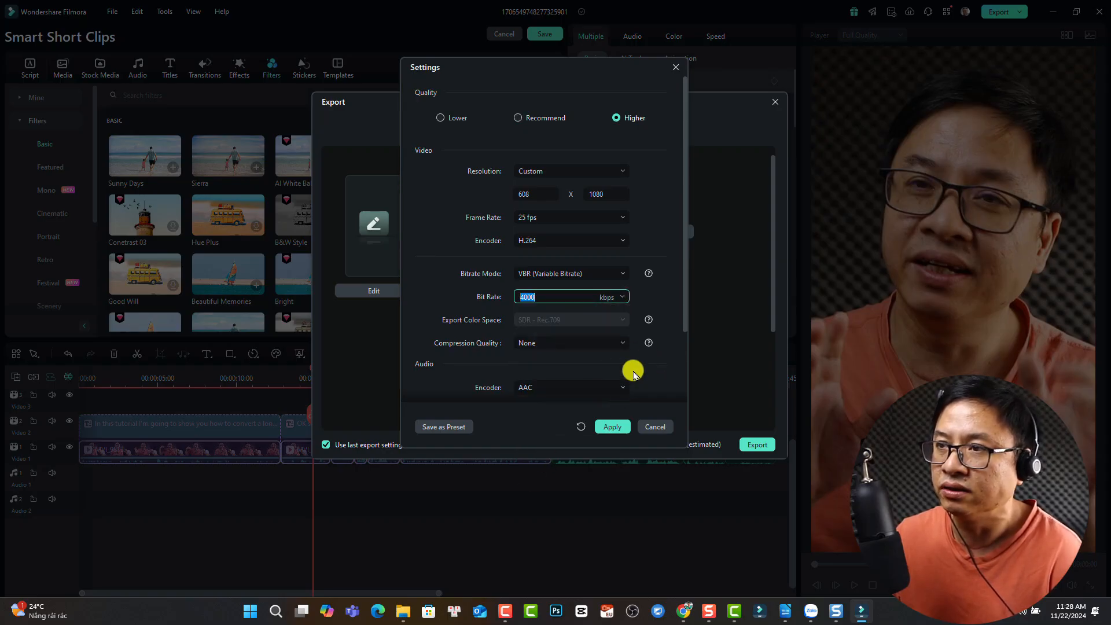
{"action": "left_click", "coordinate": [611, 427]}
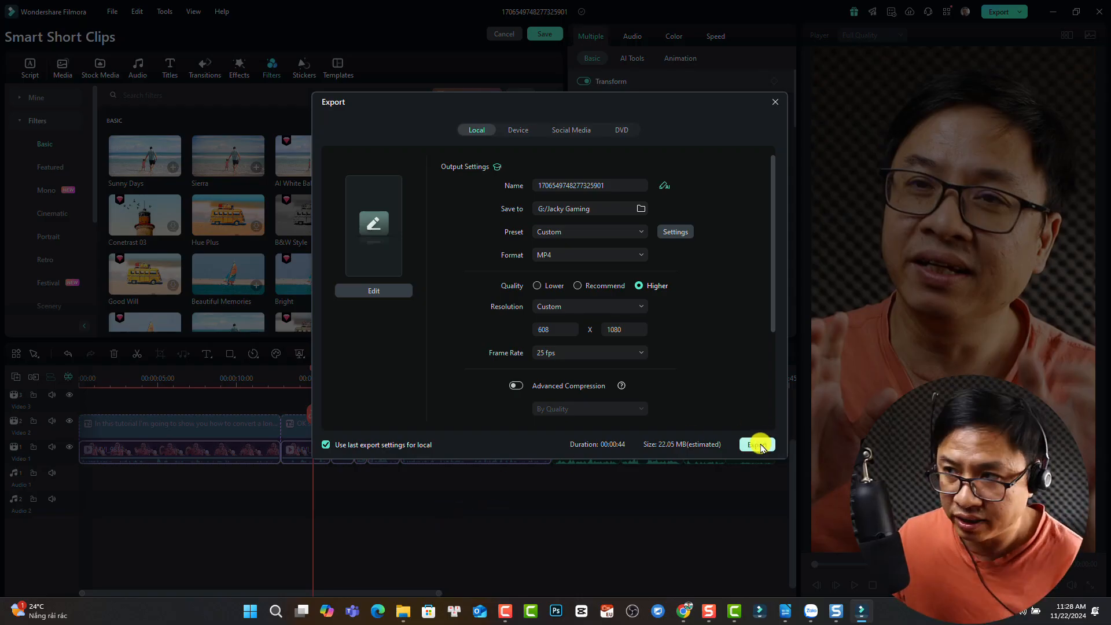
{"action": "left_click", "coordinate": [773, 104]}
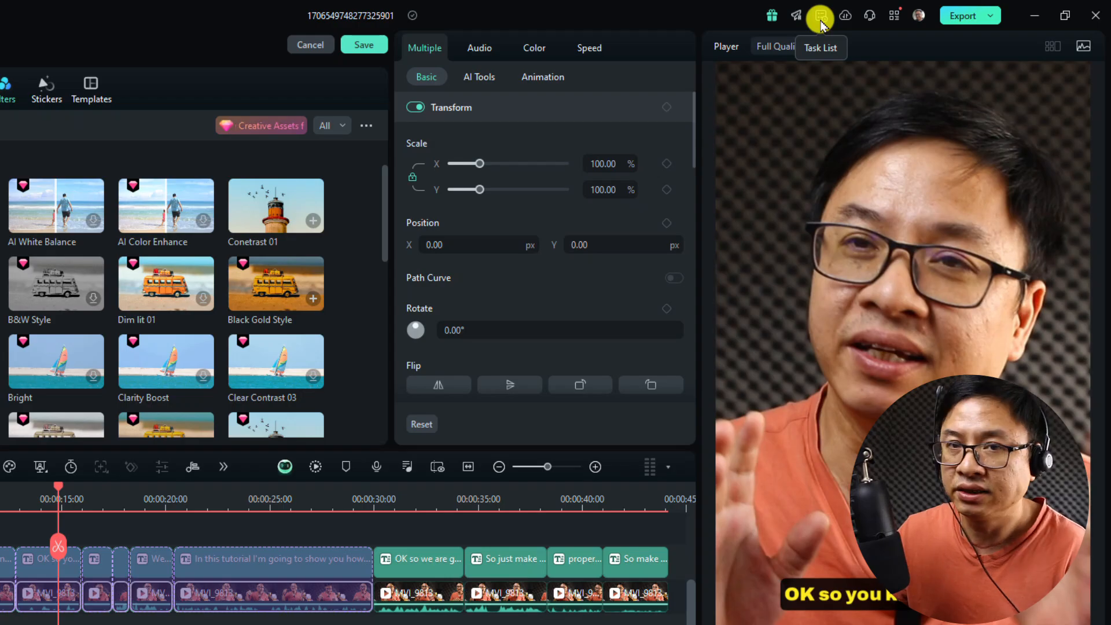
Reopen the Smart Short Clips results of MVI_9813.MP4 from the AI creation tasks history and review the generated clips.
{"action": "left_click", "coordinate": [822, 20]}
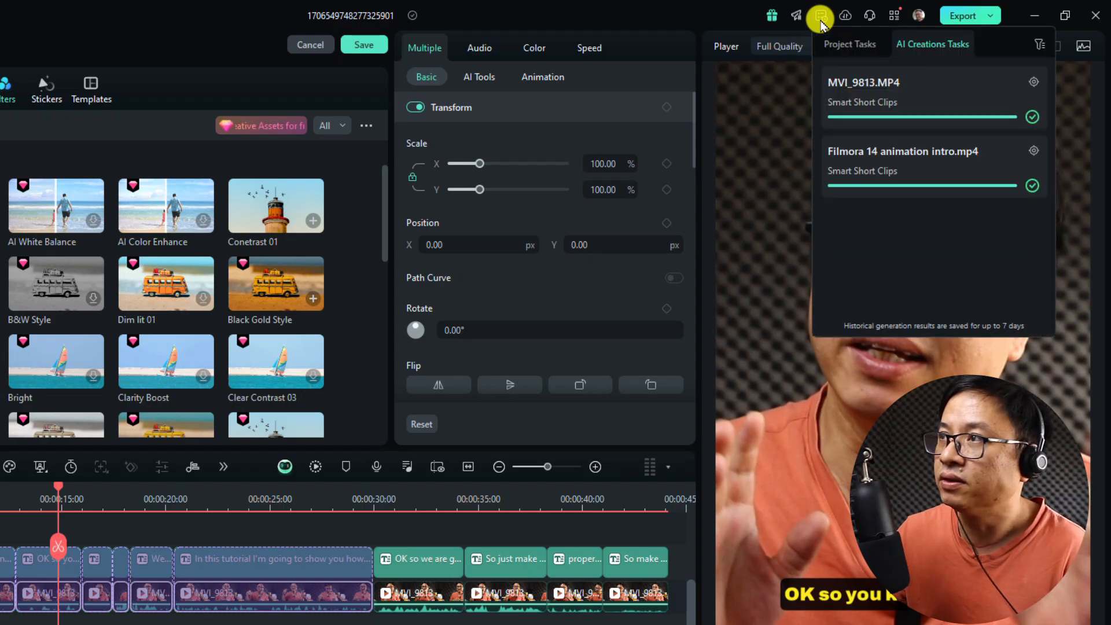
{"action": "left_click", "coordinate": [964, 46]}
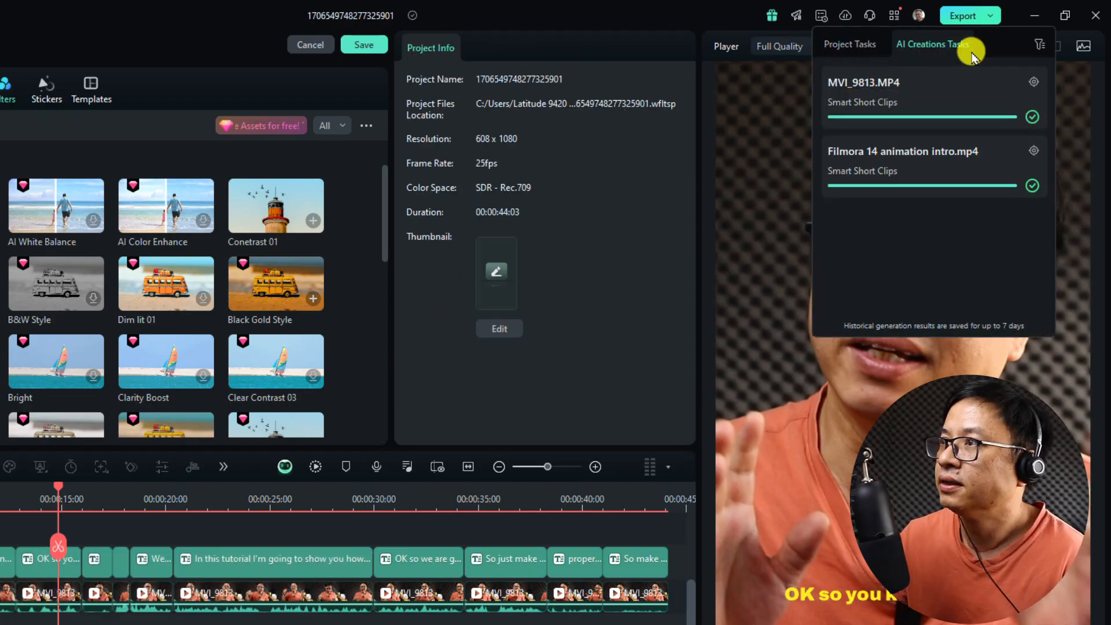
{"action": "left_click", "coordinate": [1035, 82]}
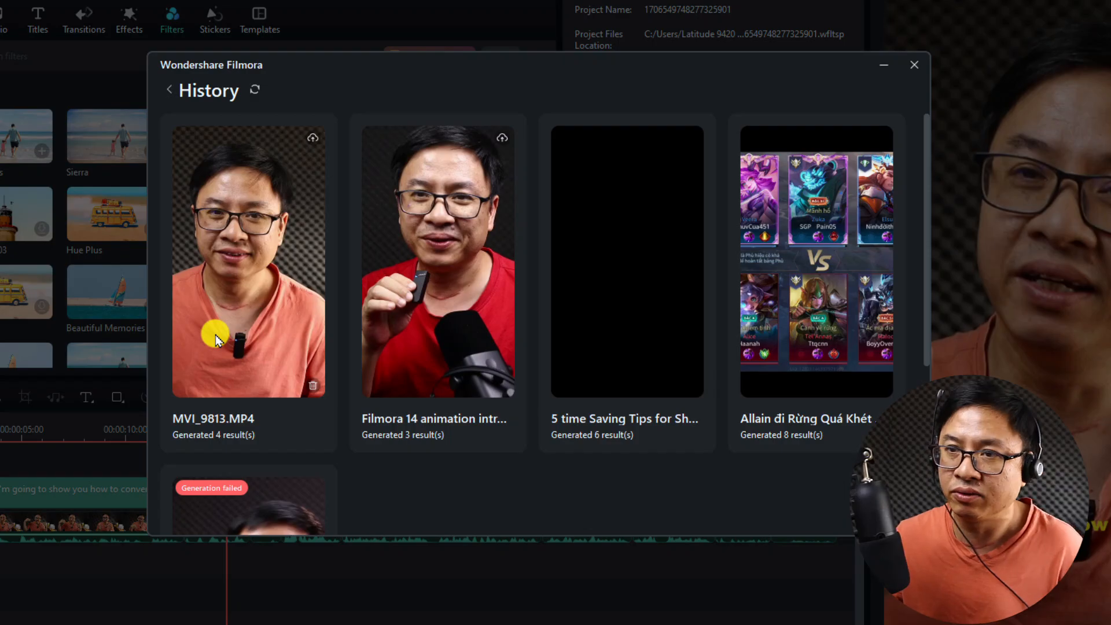
{"action": "left_click", "coordinate": [218, 342]}
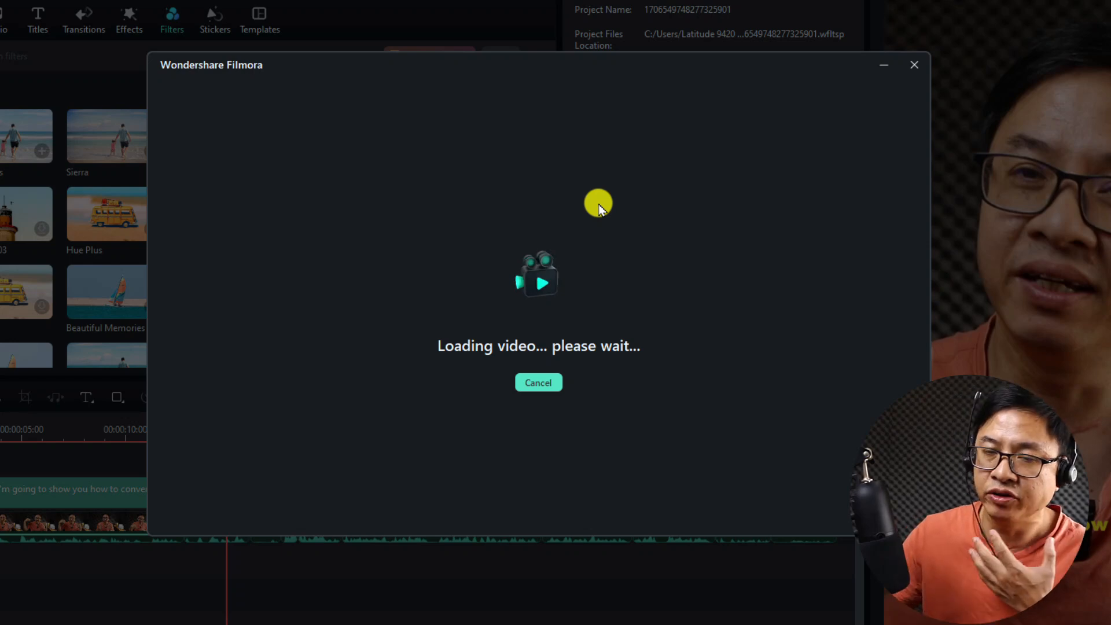
{"action": "scroll", "coordinate": [260, 373], "scroll_direction": "down", "scroll_amount": 1}
{"action": "scroll", "coordinate": [442, 364], "scroll_direction": "down", "scroll_amount": 14}
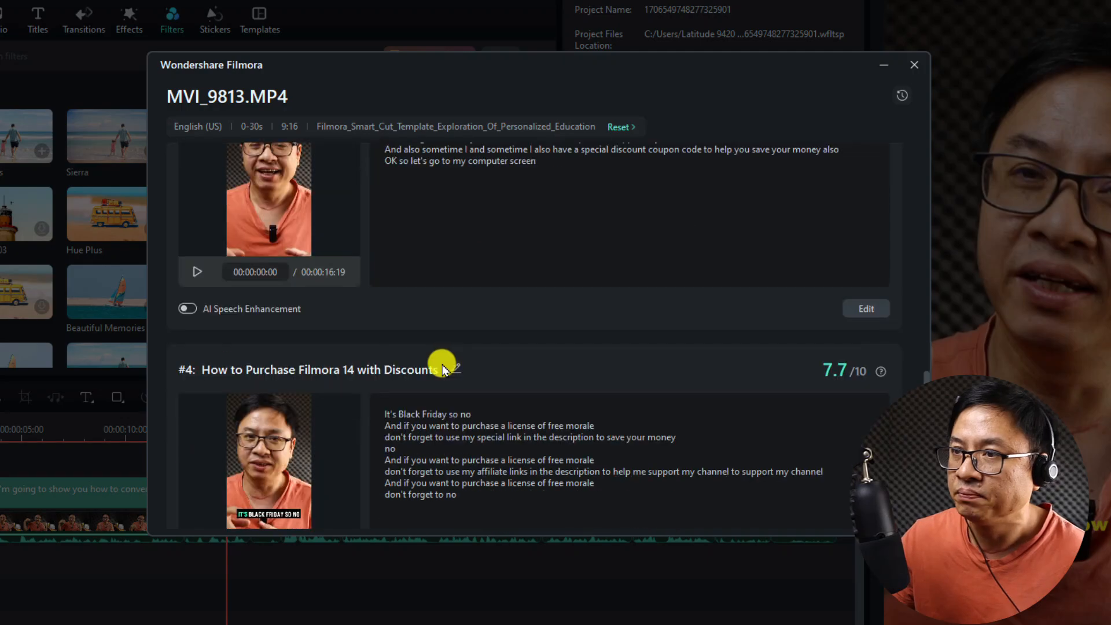
{"action": "scroll", "coordinate": [439, 396], "scroll_direction": "up", "scroll_amount": 3}
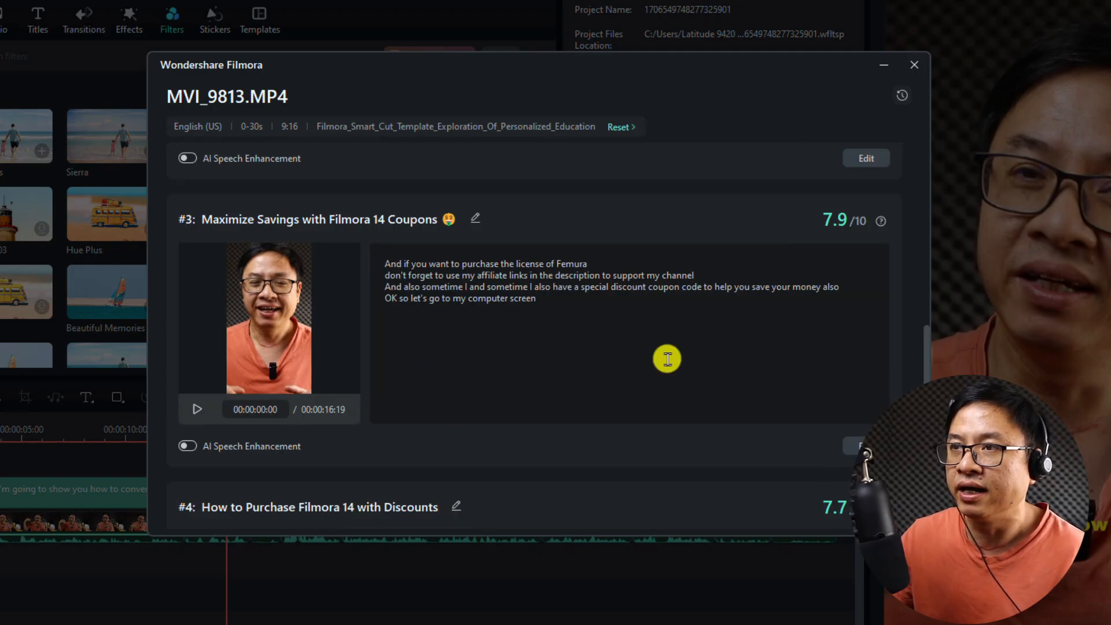
{"action": "scroll", "coordinate": [627, 384], "scroll_direction": "up", "scroll_amount": 5}
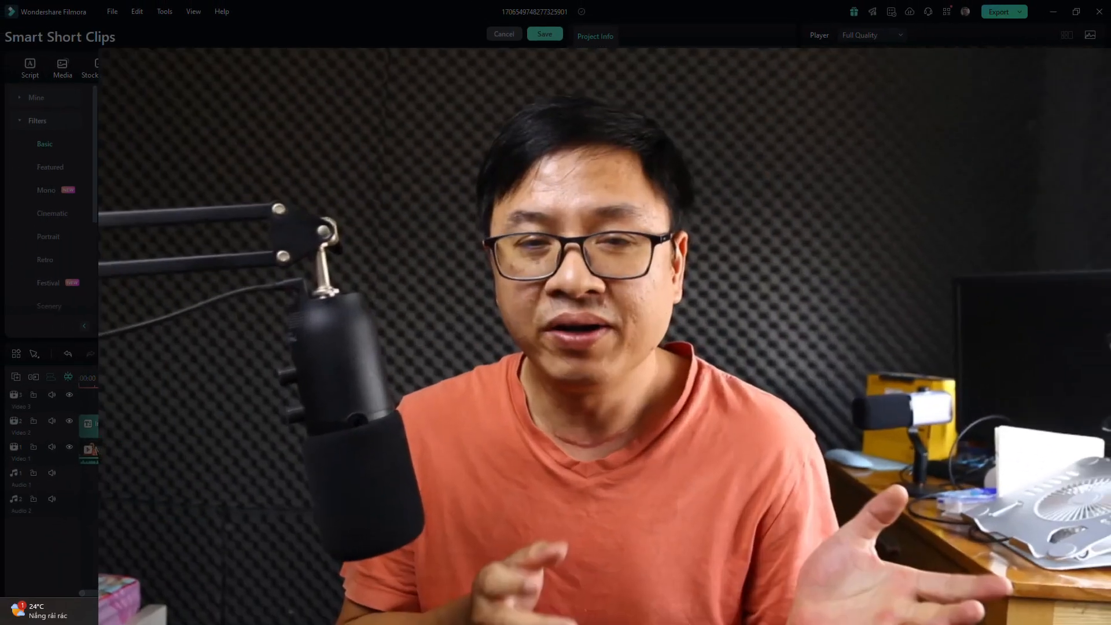